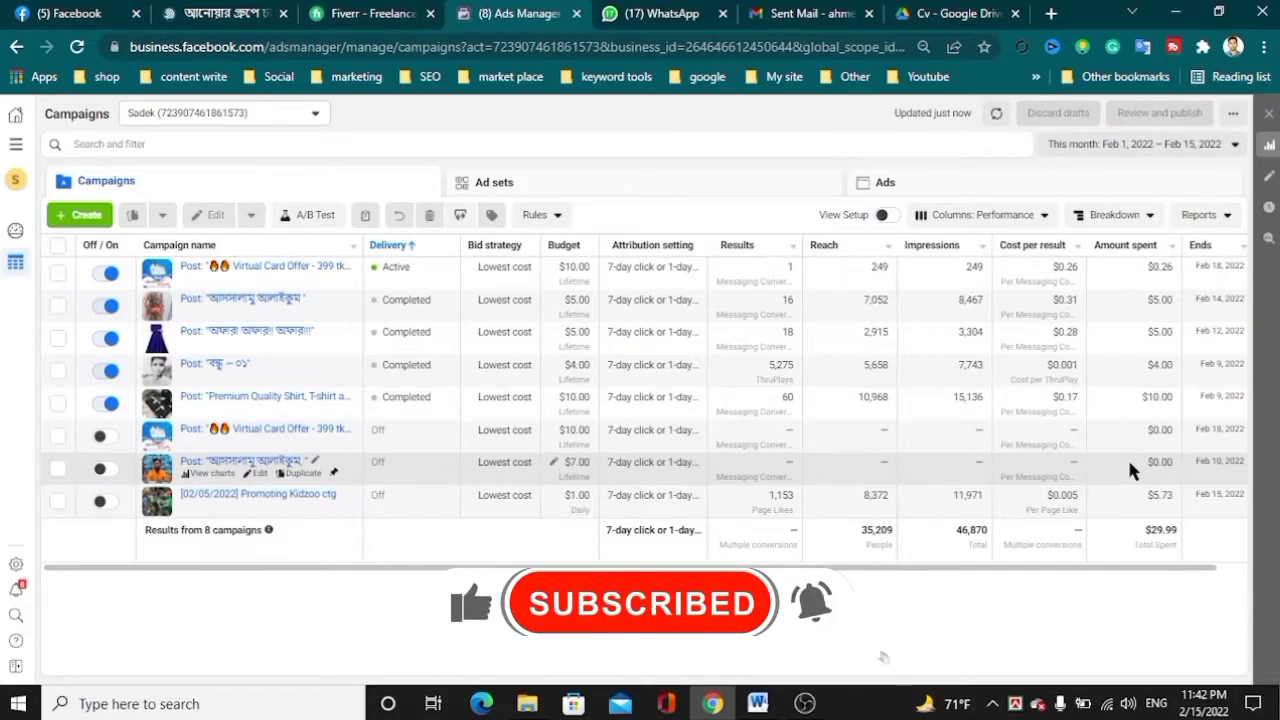
Step: Refresh the campaign data, switch to the bibir porsa ad account and start creating a new campaign
key("F5")
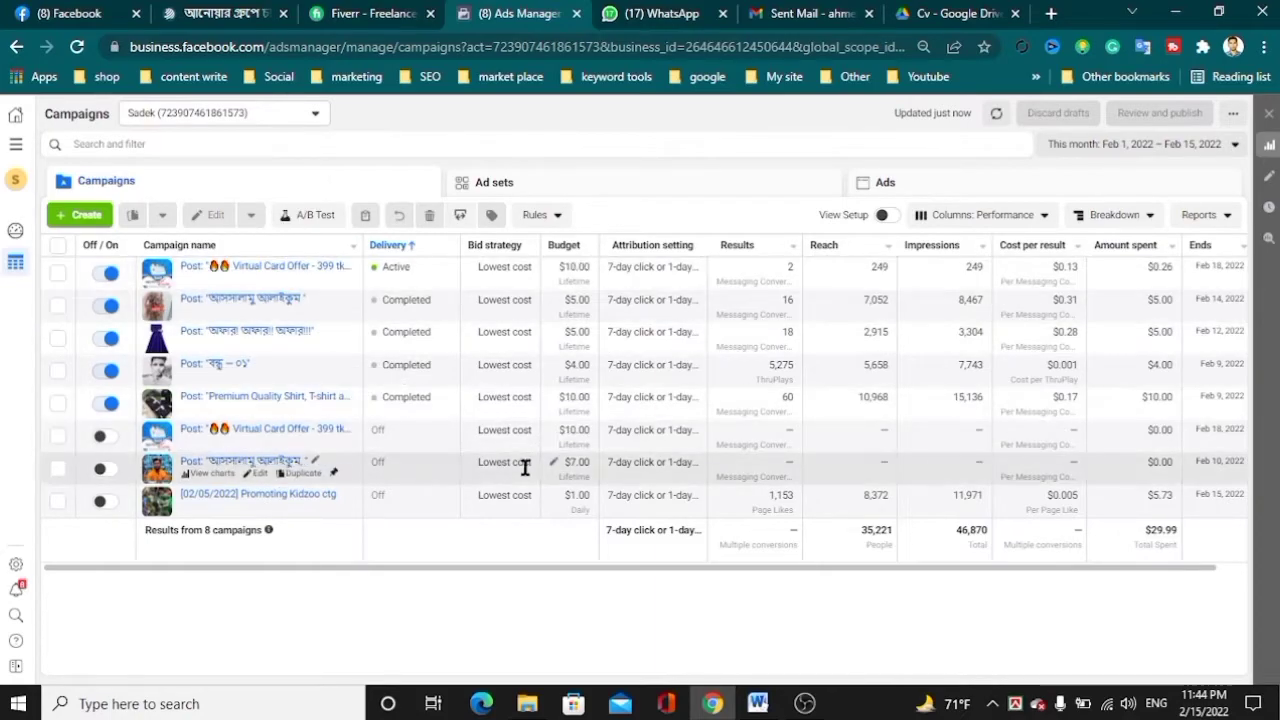
left_click(266, 114)
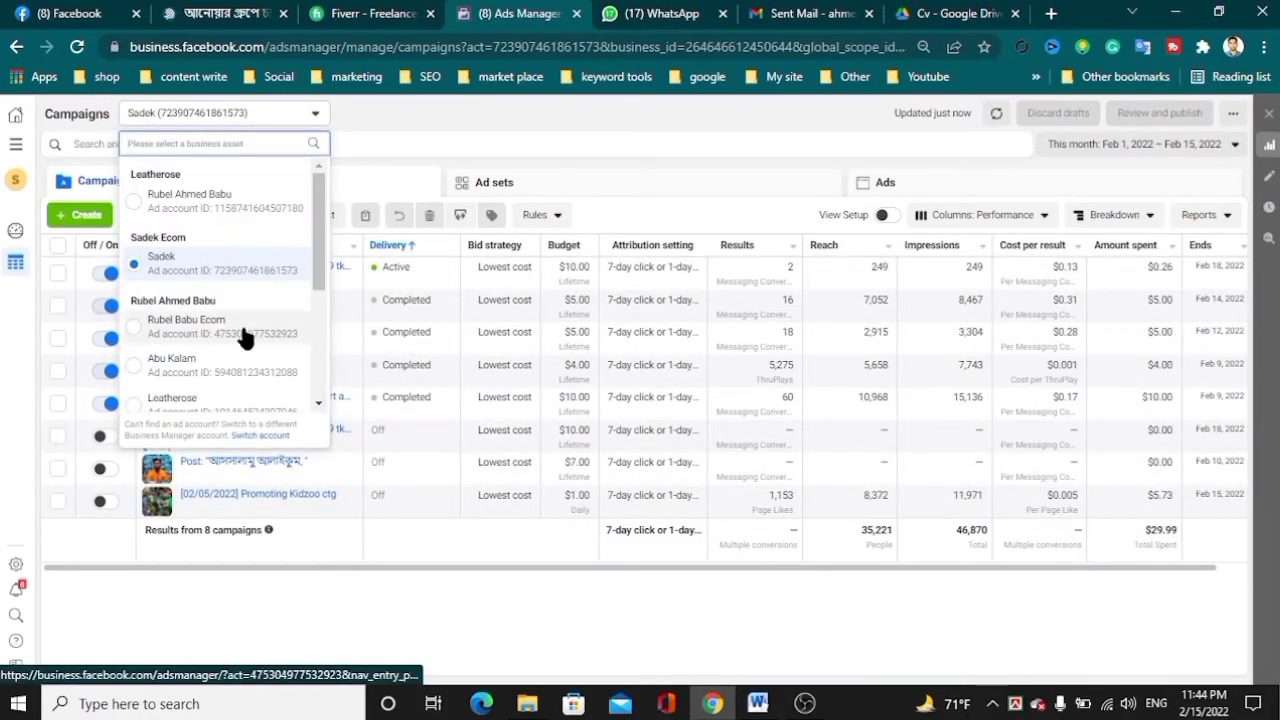
scroll(243, 330, "down", 2)
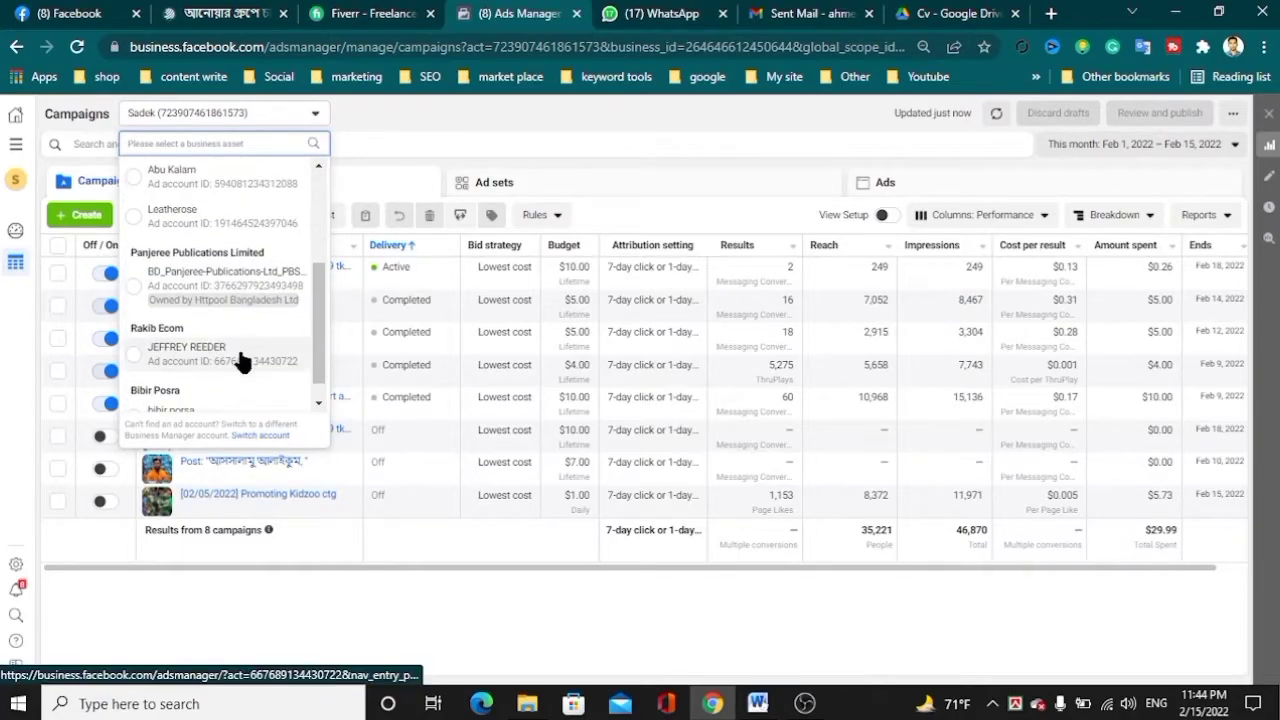
scroll(249, 318, "down", 1)
left_click(206, 392)
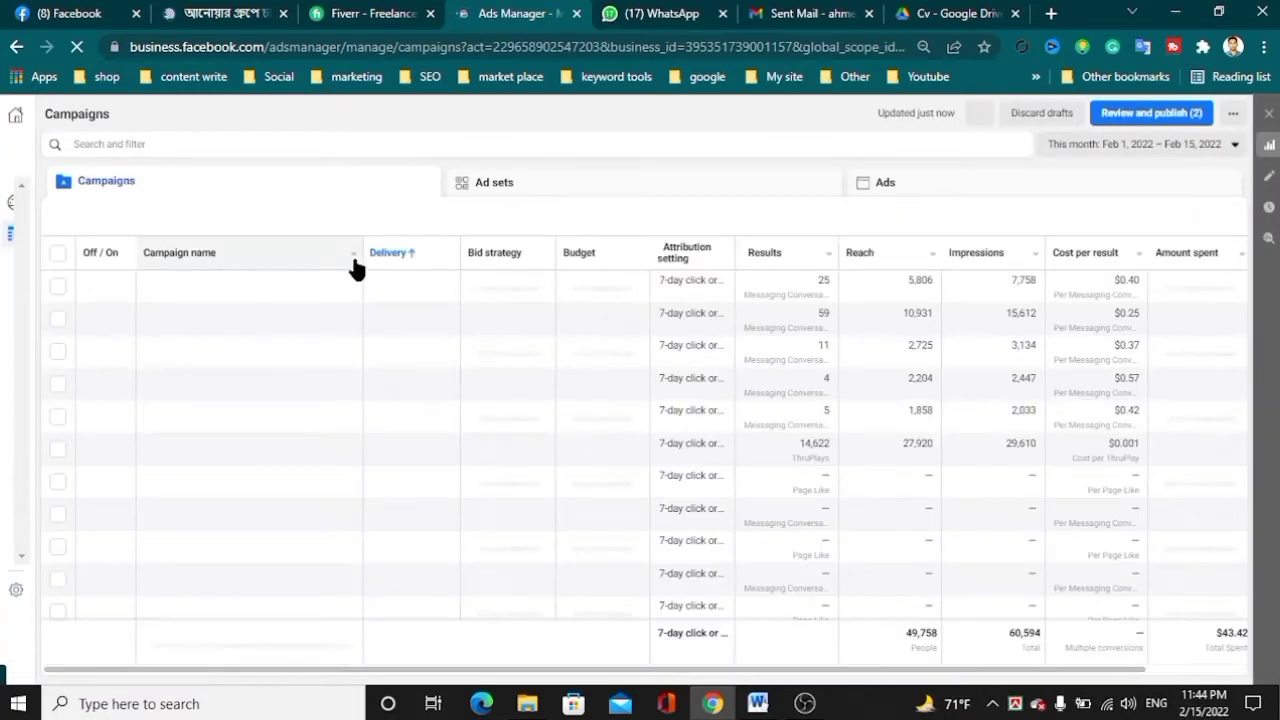
left_click(85, 221)
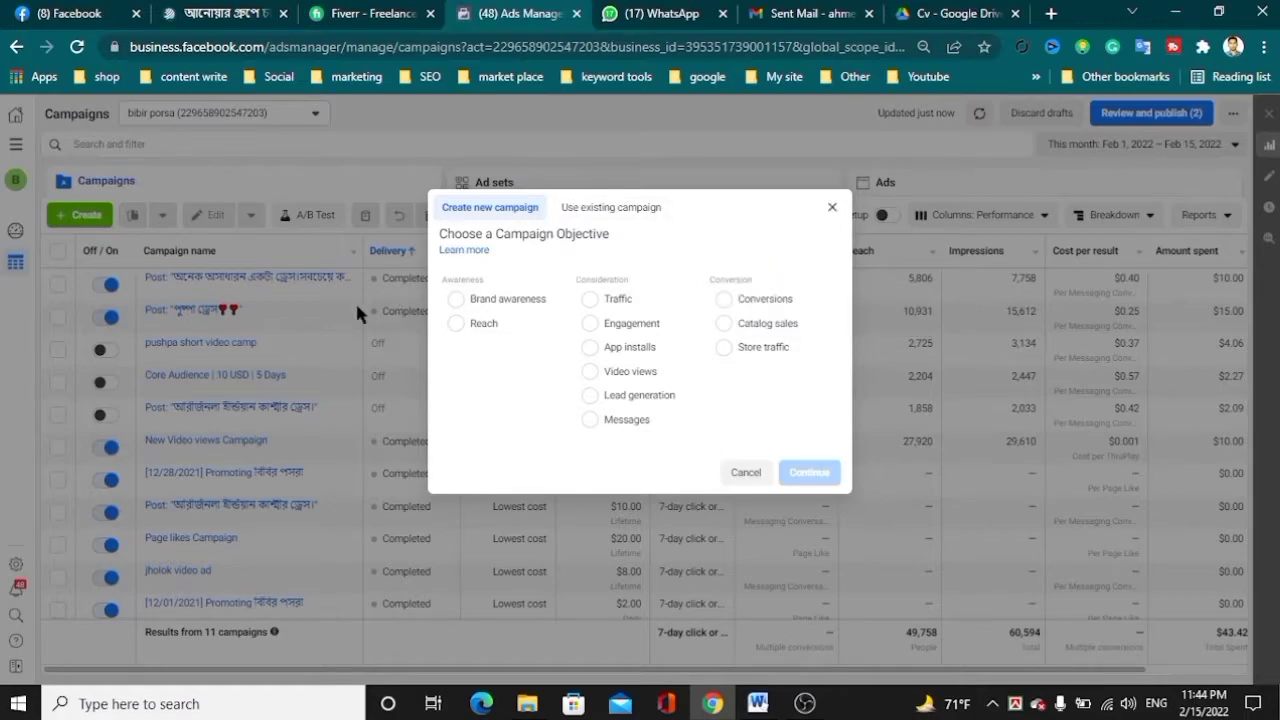
Step: Open the bookmarked Ads Manager campaigns page in a new browser tab and place it beside the existing Ads Manager tab
left_click(279, 77)
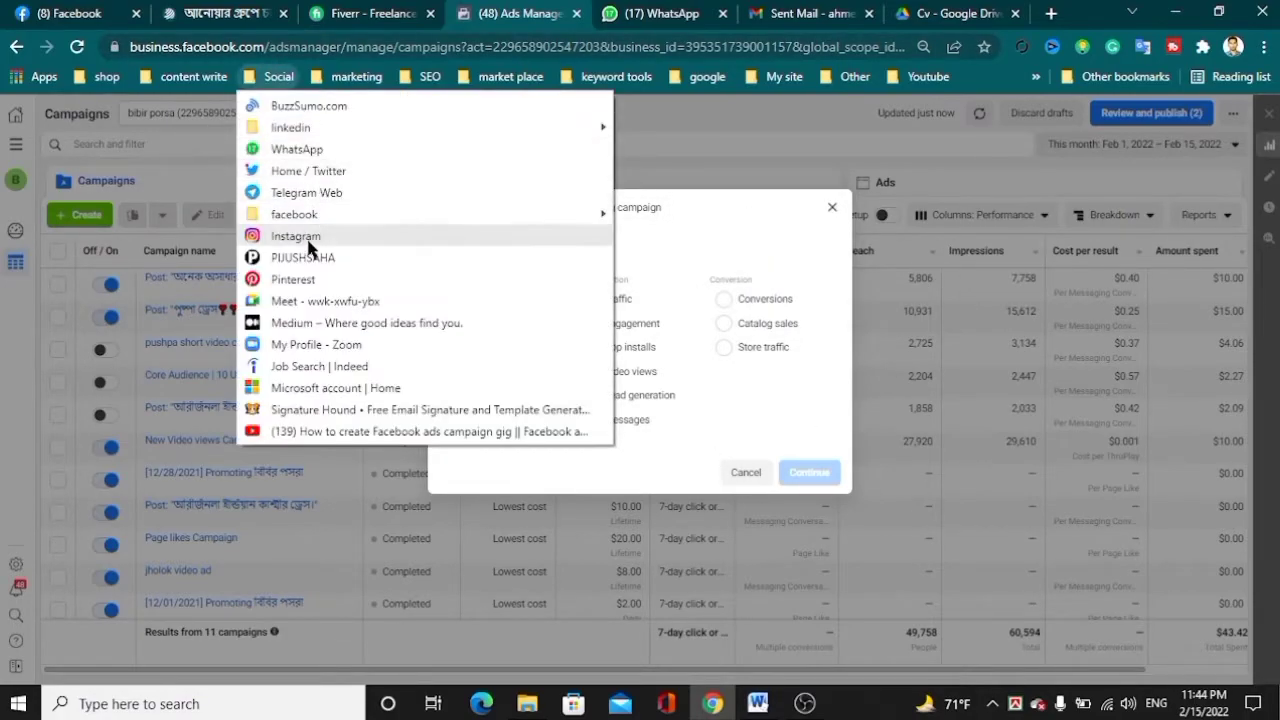
mouse_move(318, 218)
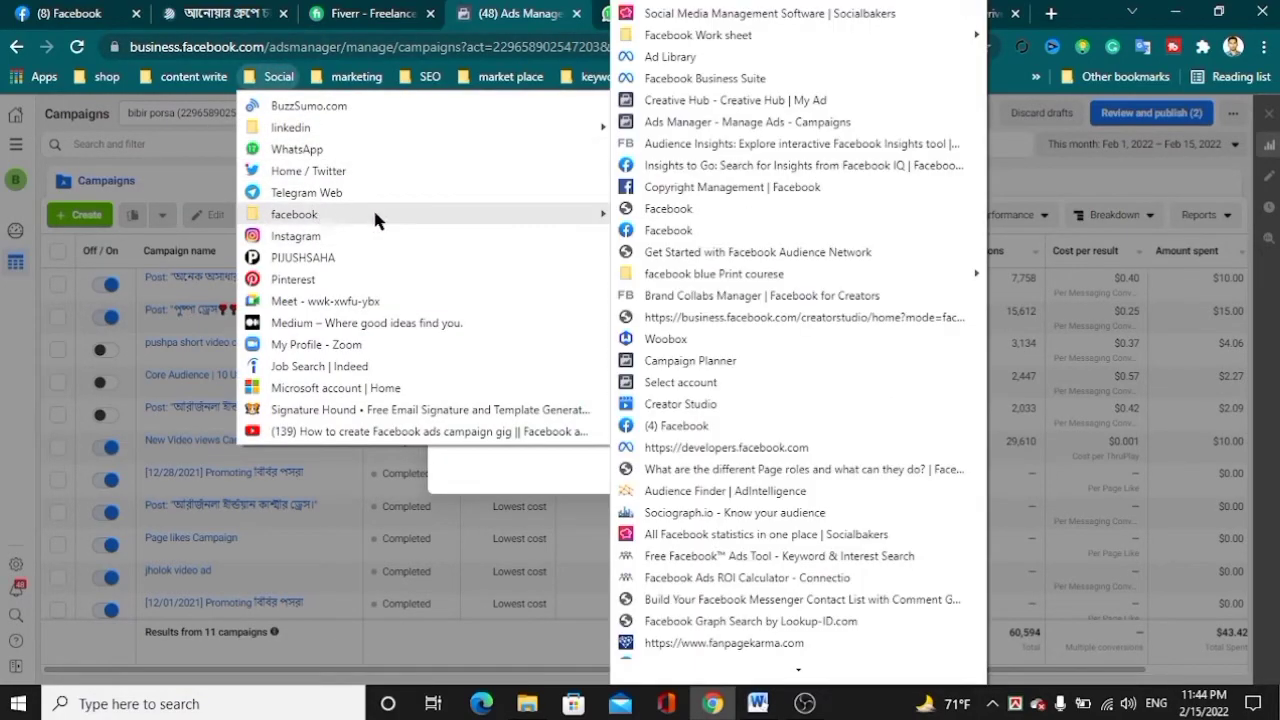
right_click(726, 126)
left_click(788, 137)
left_click_drag(965, 13, 562, 10)
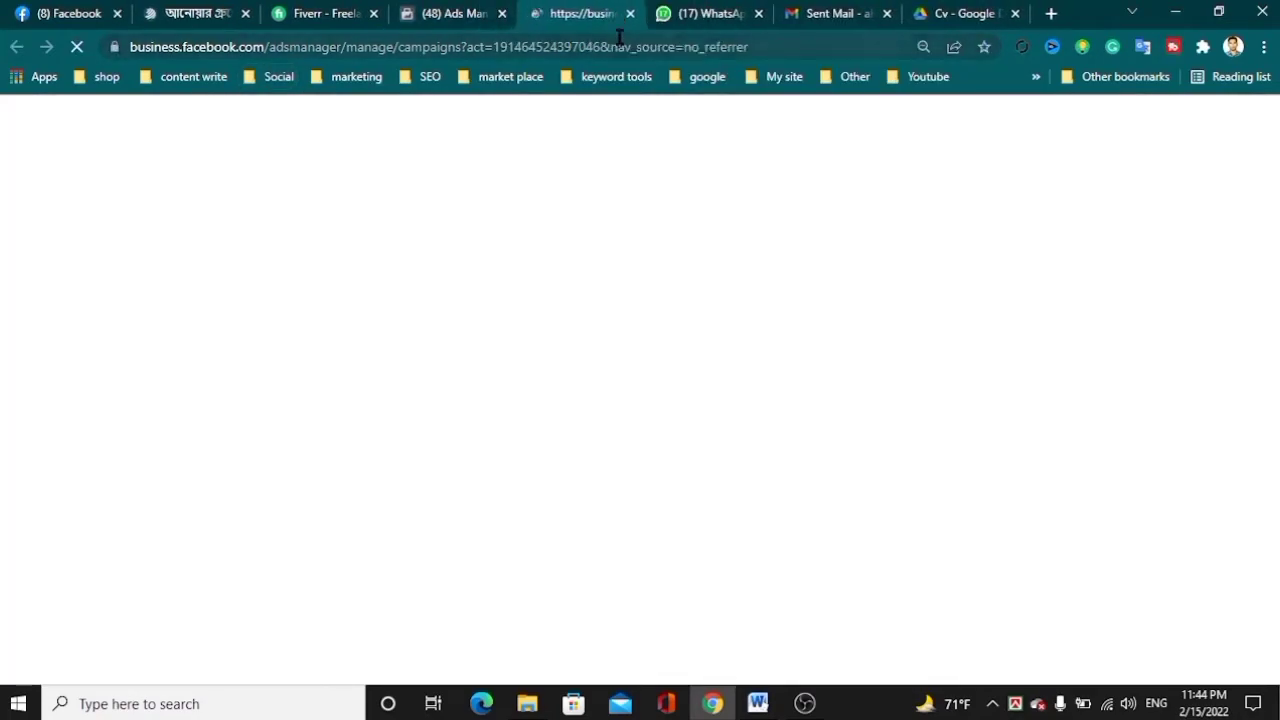
Step: Switch the second Ads Manager tab to the Sadek Ecom business's ad account and start creating a new campaign
left_click(237, 115)
left_click(178, 255)
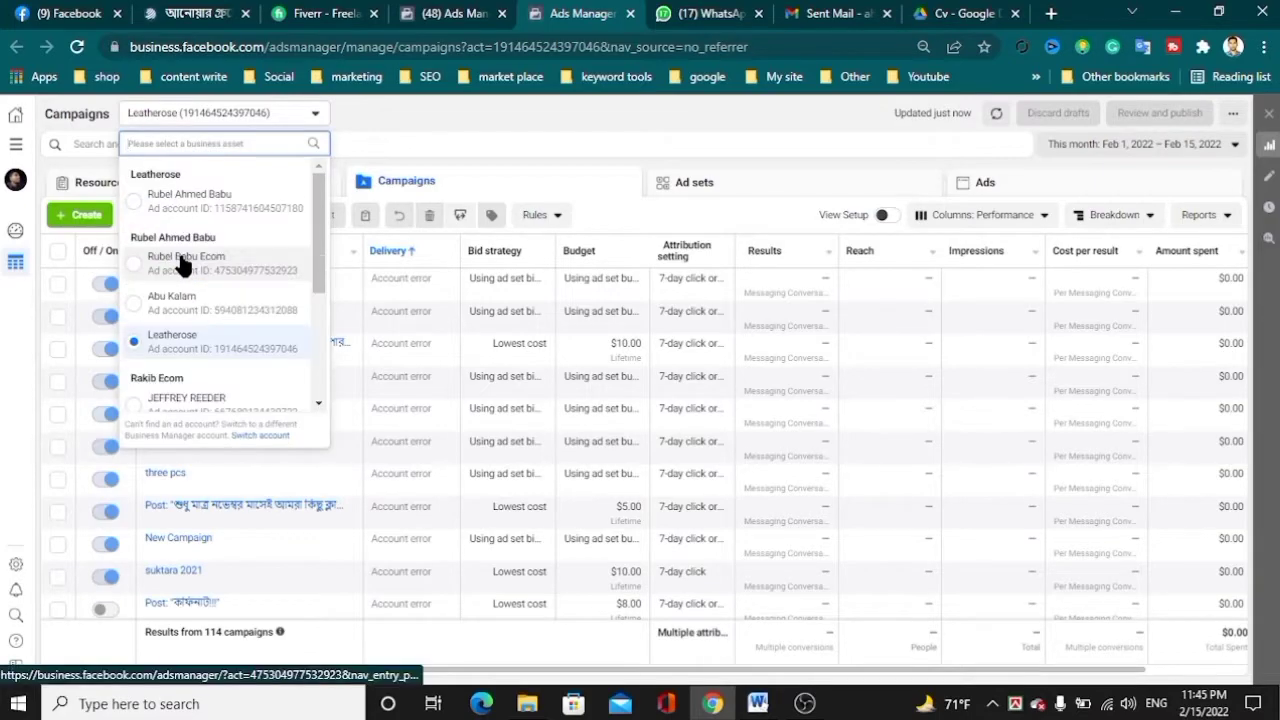
scroll(250, 352, "down", 3)
left_click(235, 278)
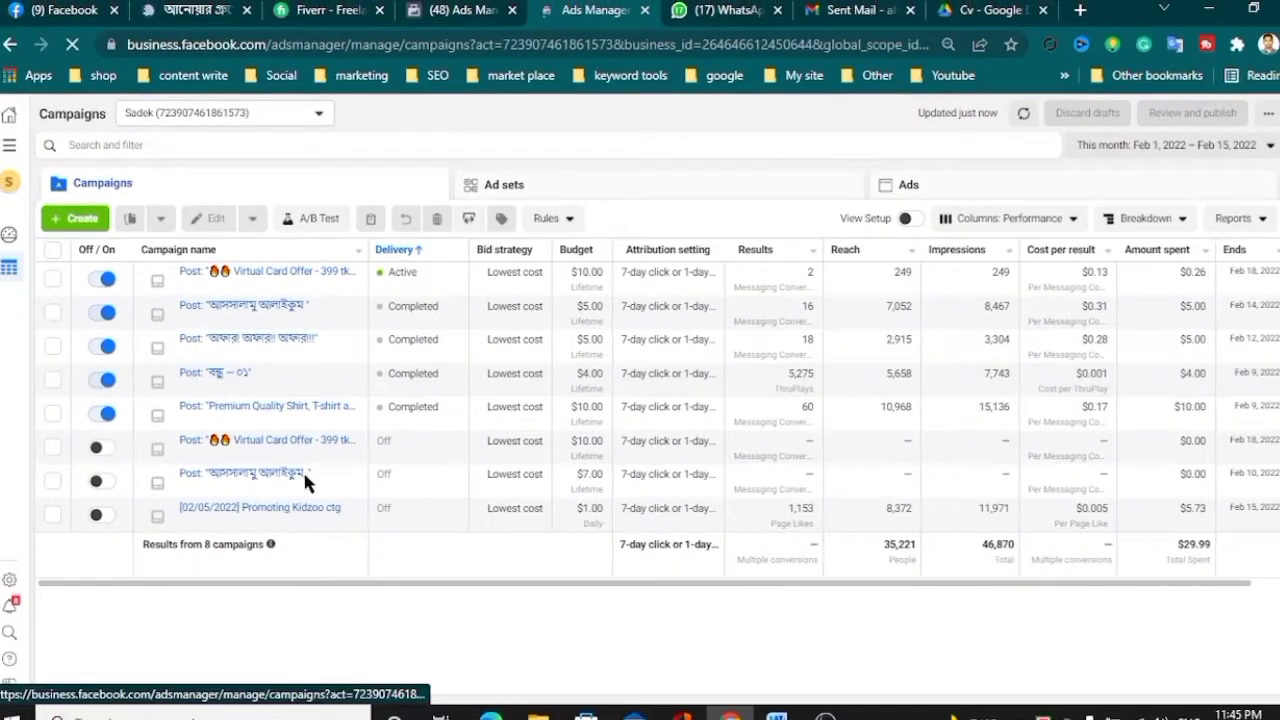
left_click(79, 221)
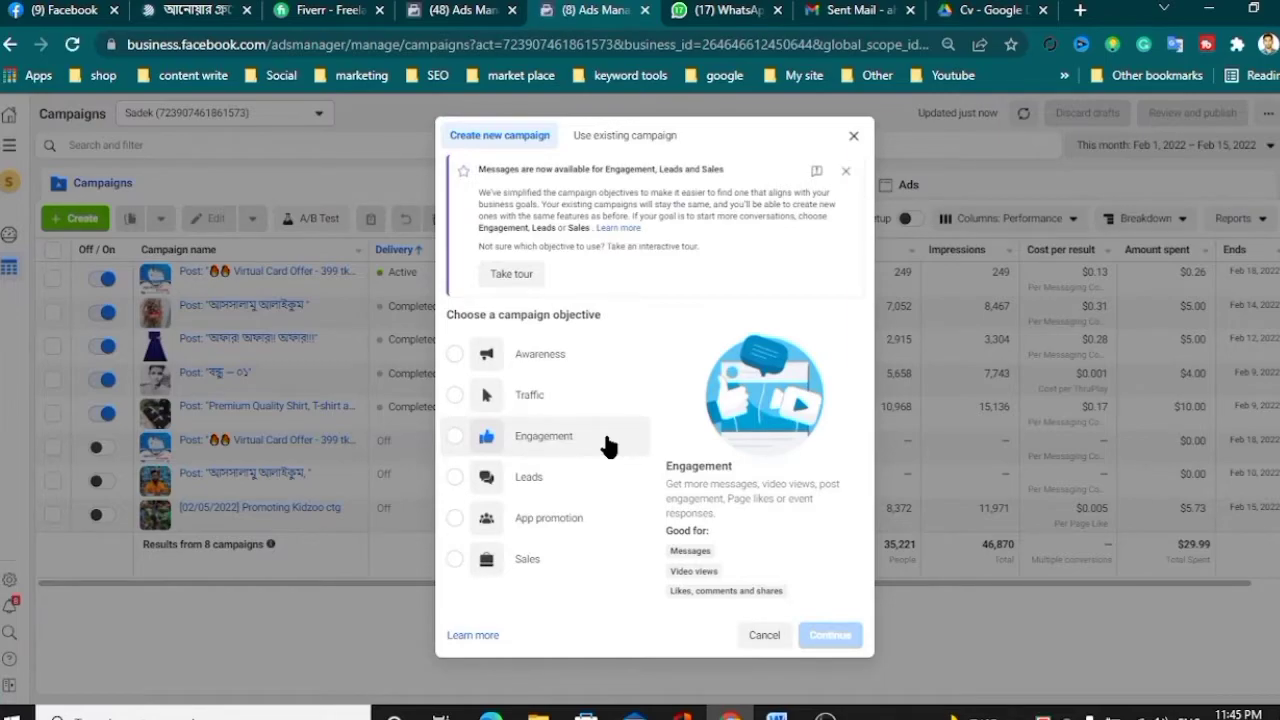
Step: Compare the campaign objectives offered in the bibir porsa account with those offered in the Sadek Ecom account
left_click(455, 10)
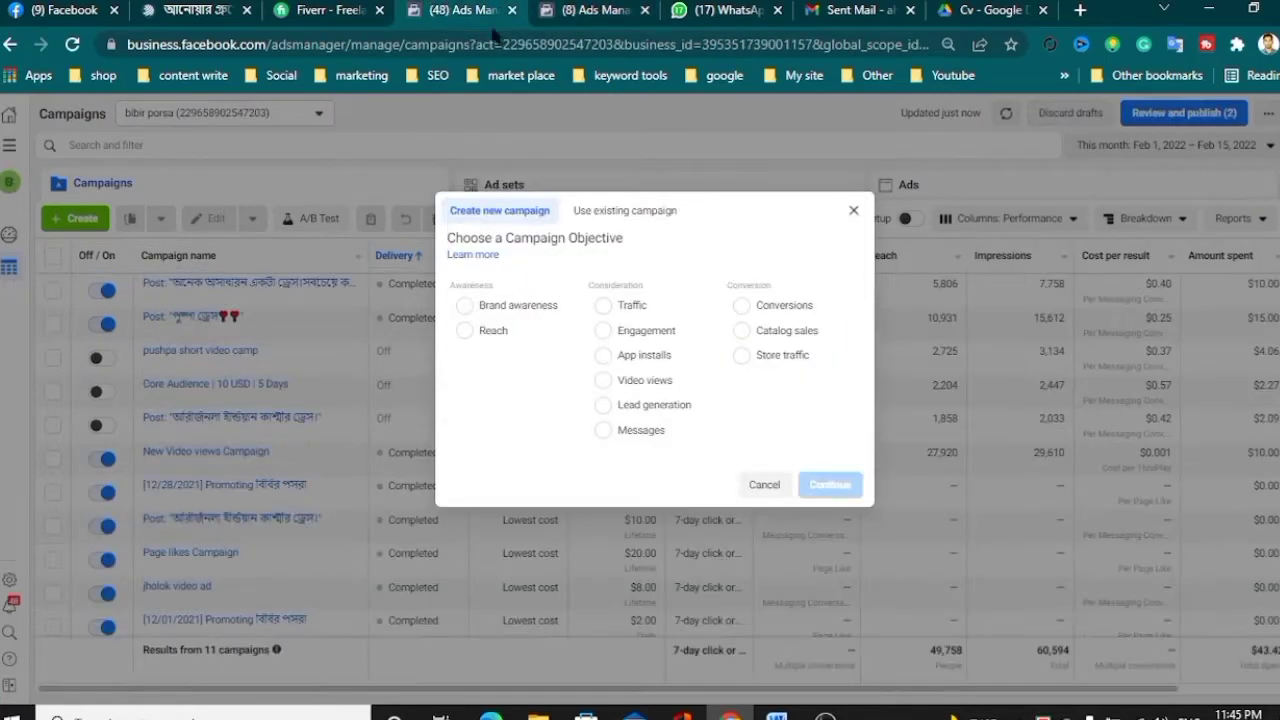
left_click(586, 9)
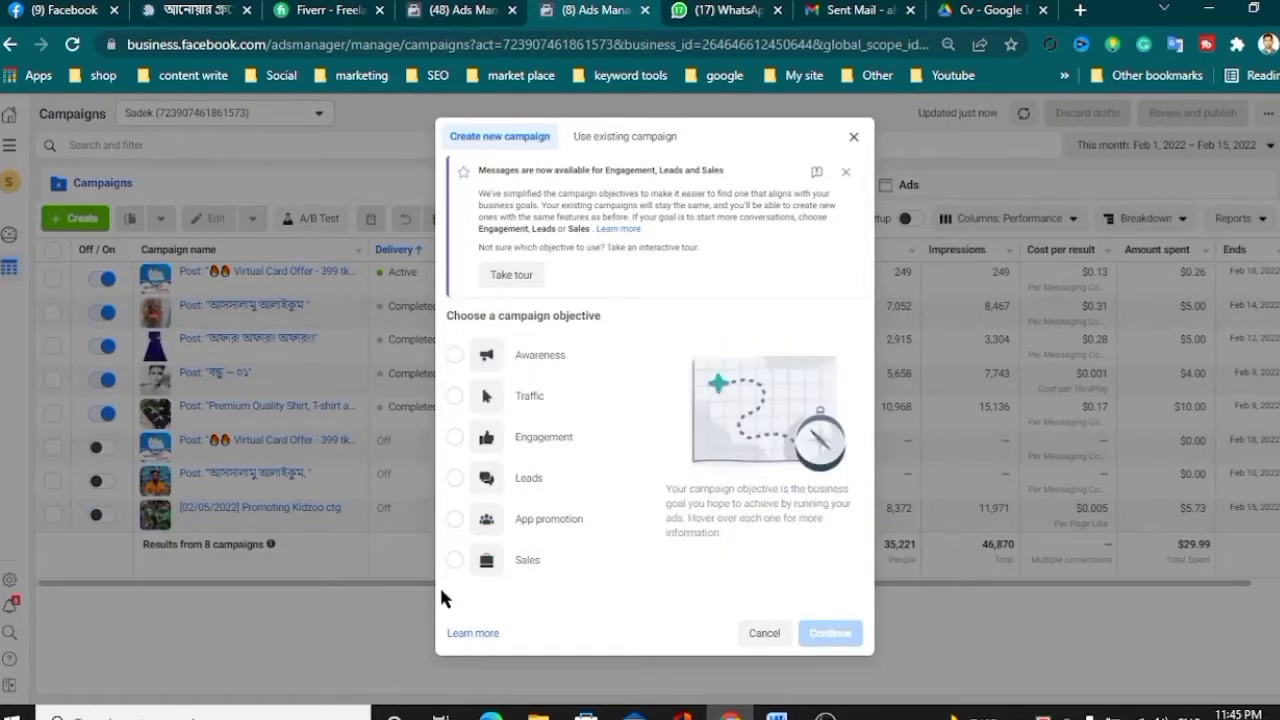
left_click(470, 10)
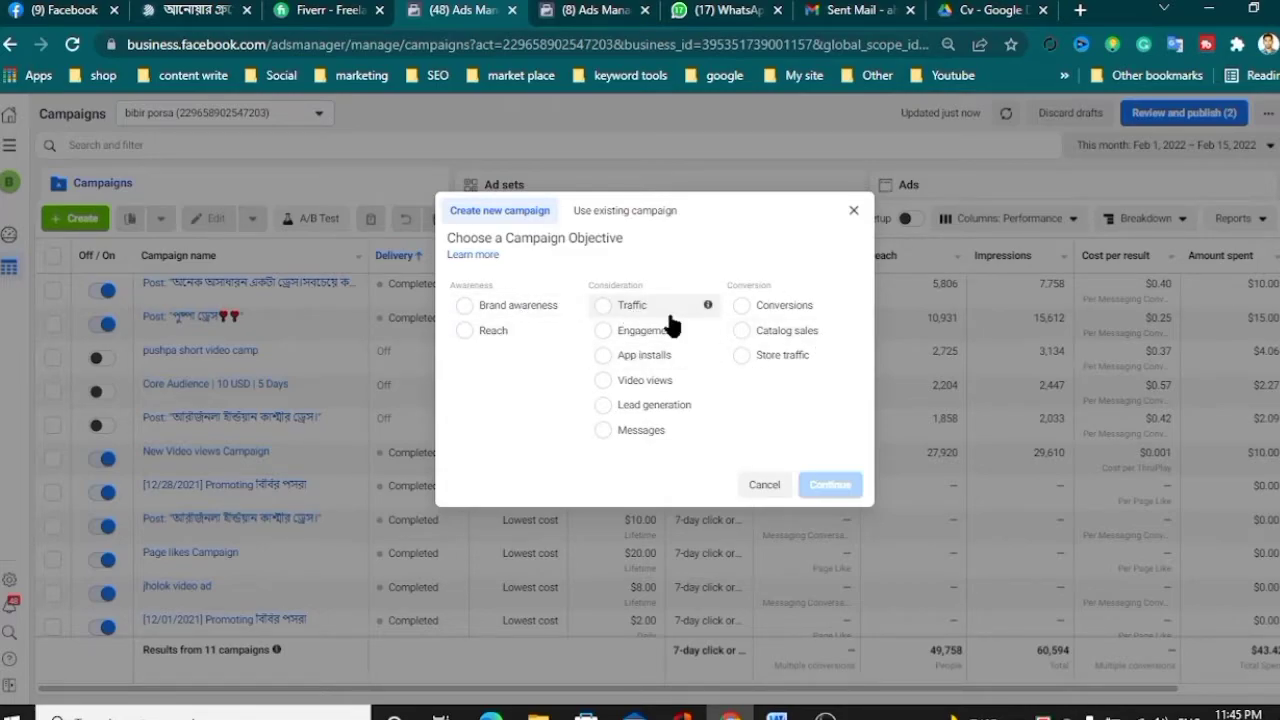
left_click(592, 10)
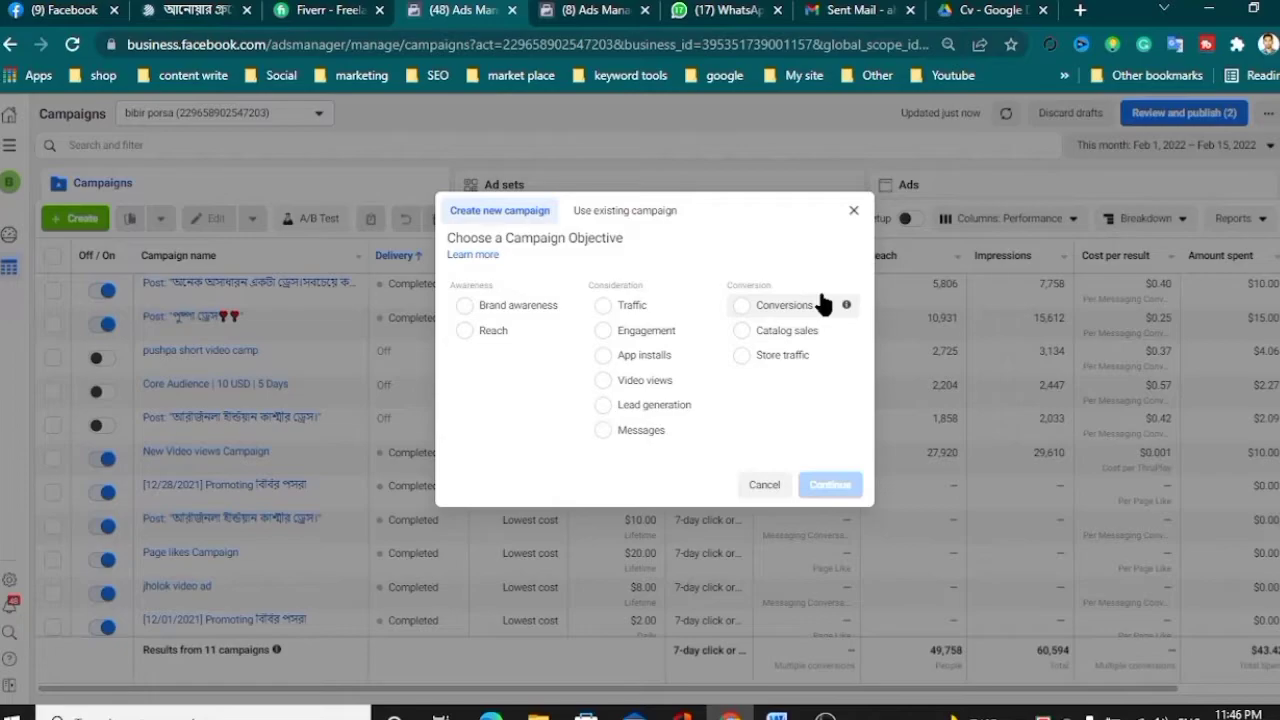
left_click(594, 9)
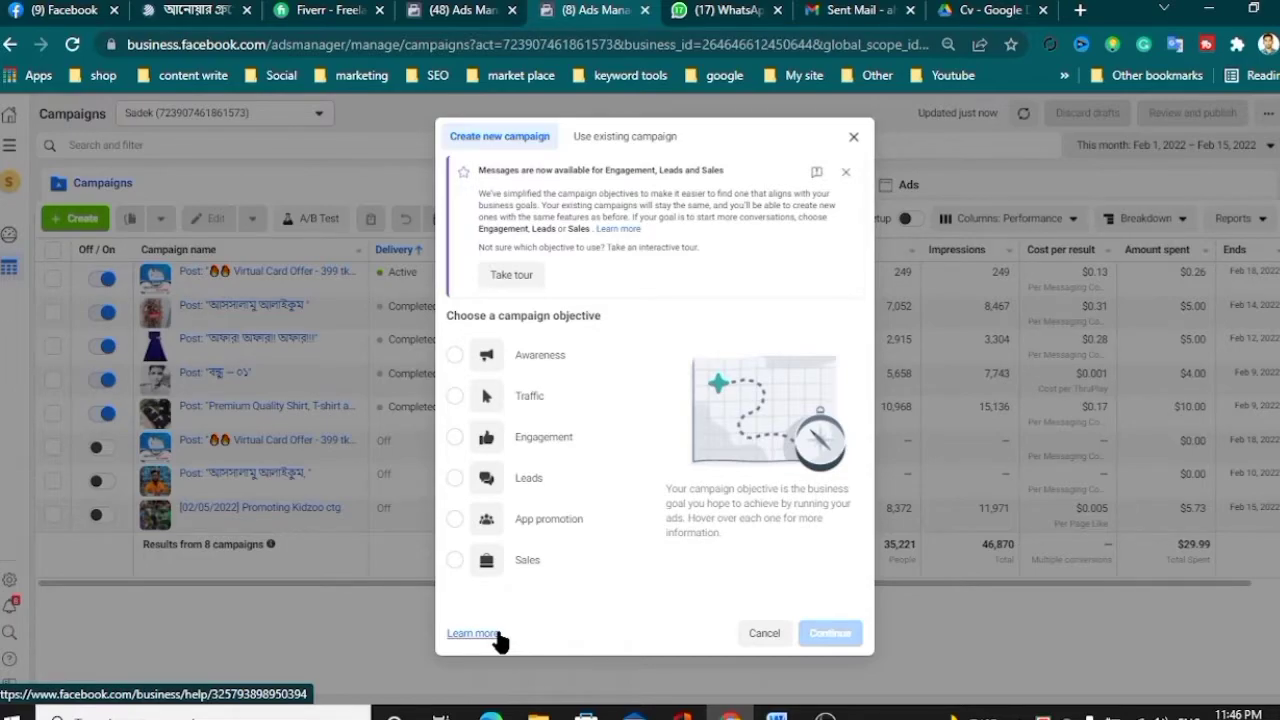
key("ctrl+shift+Tab")
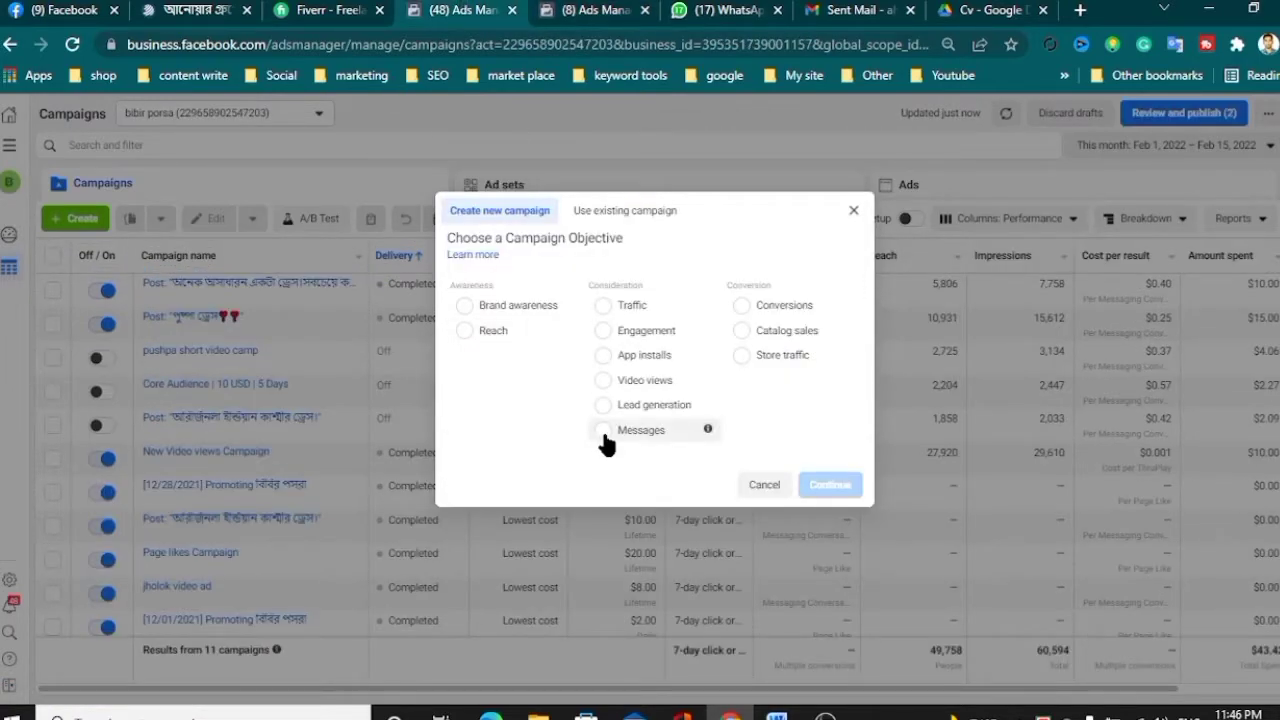
key("ctrl+Tab")
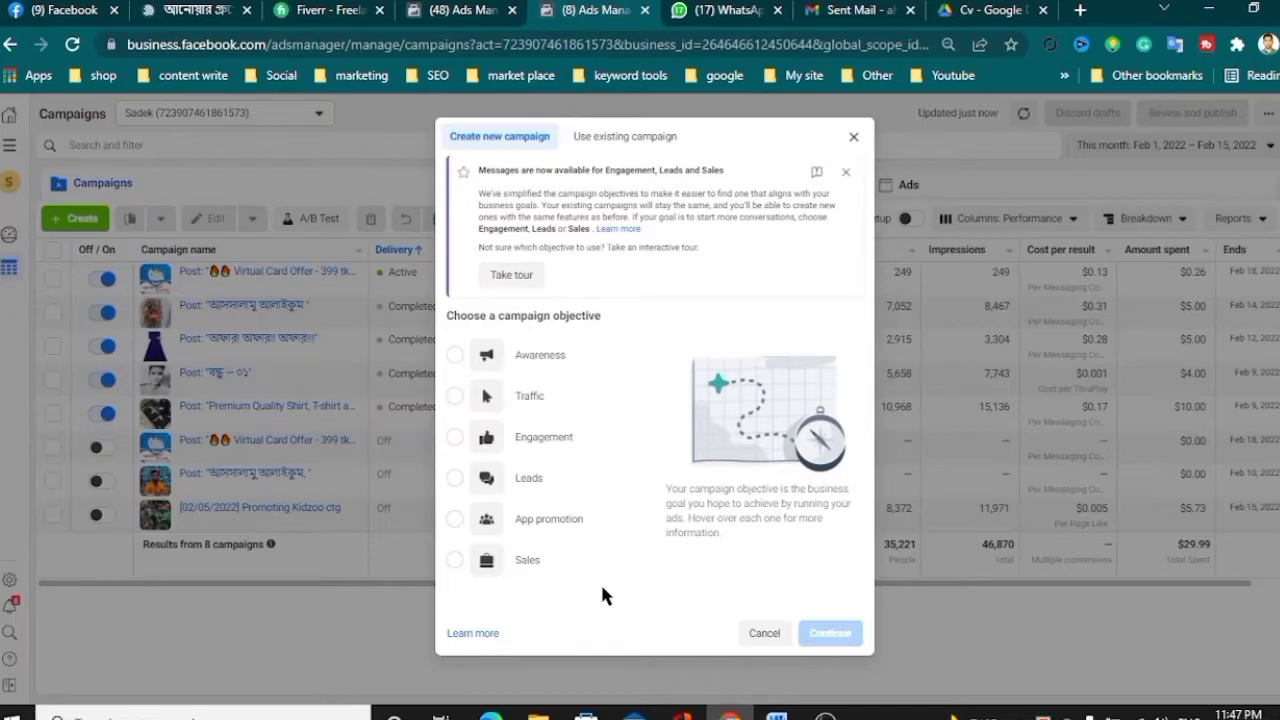
Step: Open the help article about the campaign objectives update and examine its table matching previous objective names to new ones
left_click(470, 633)
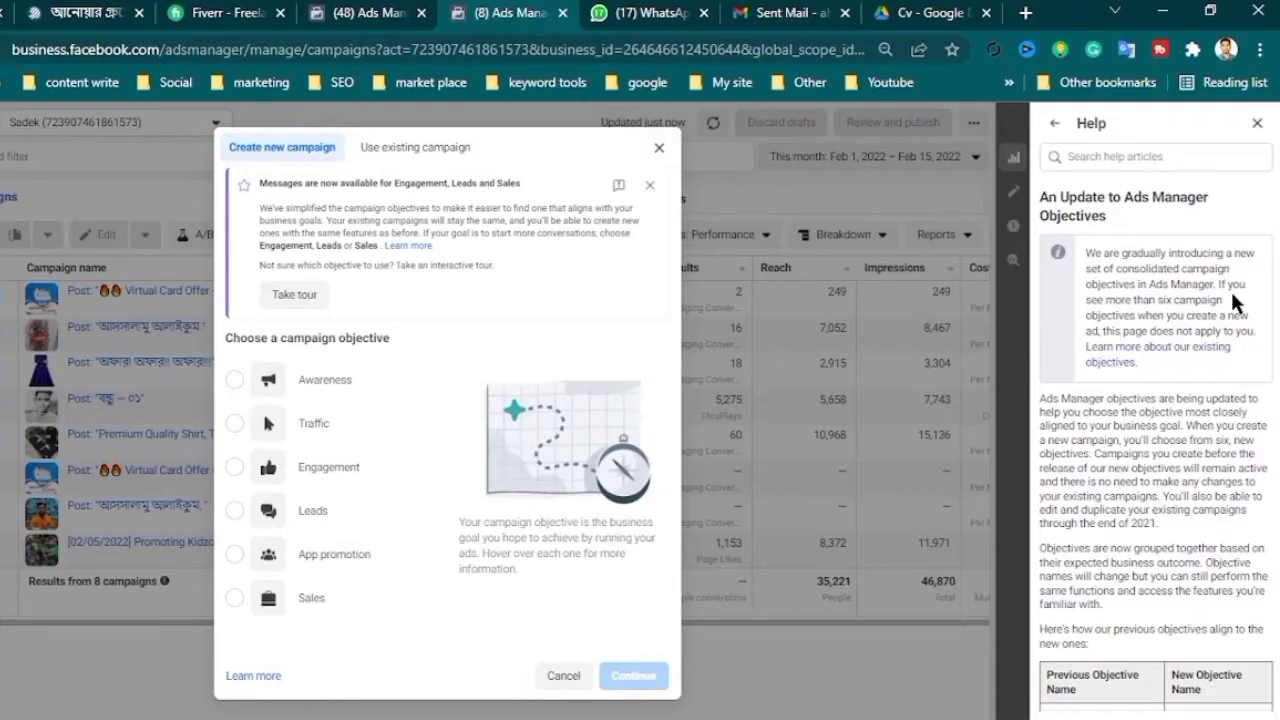
left_click(360, 12)
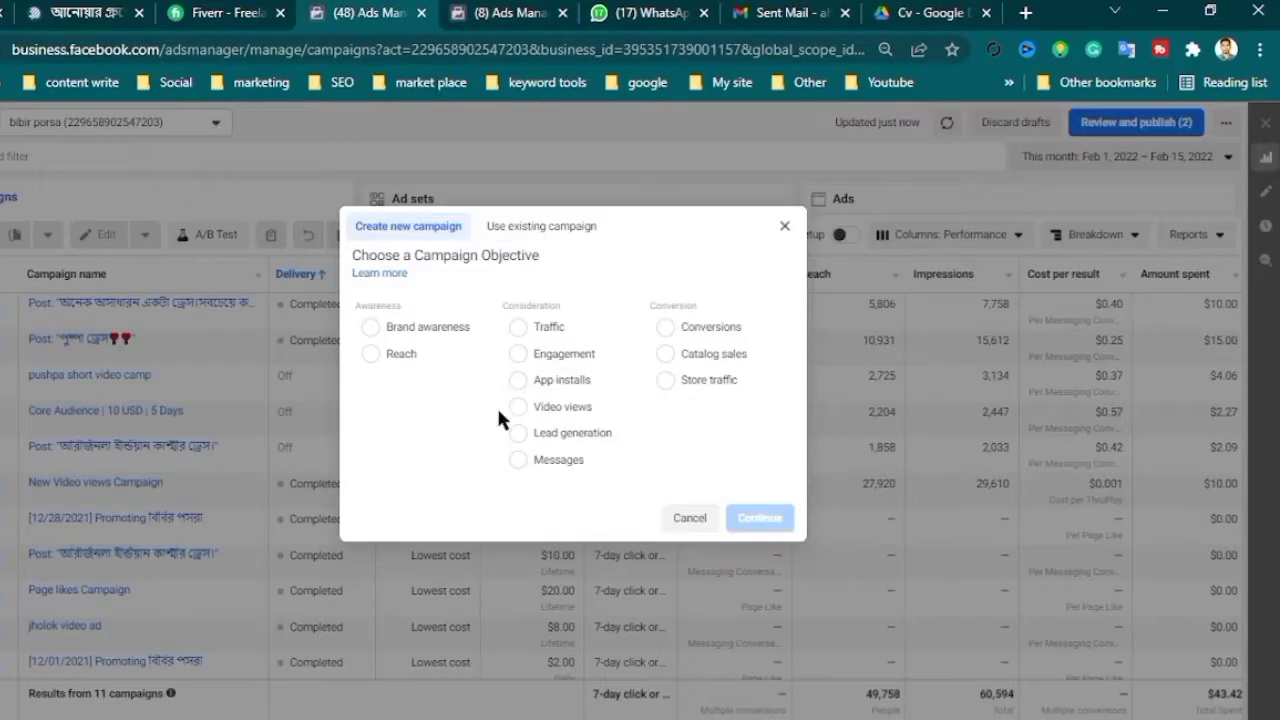
left_click(476, 12)
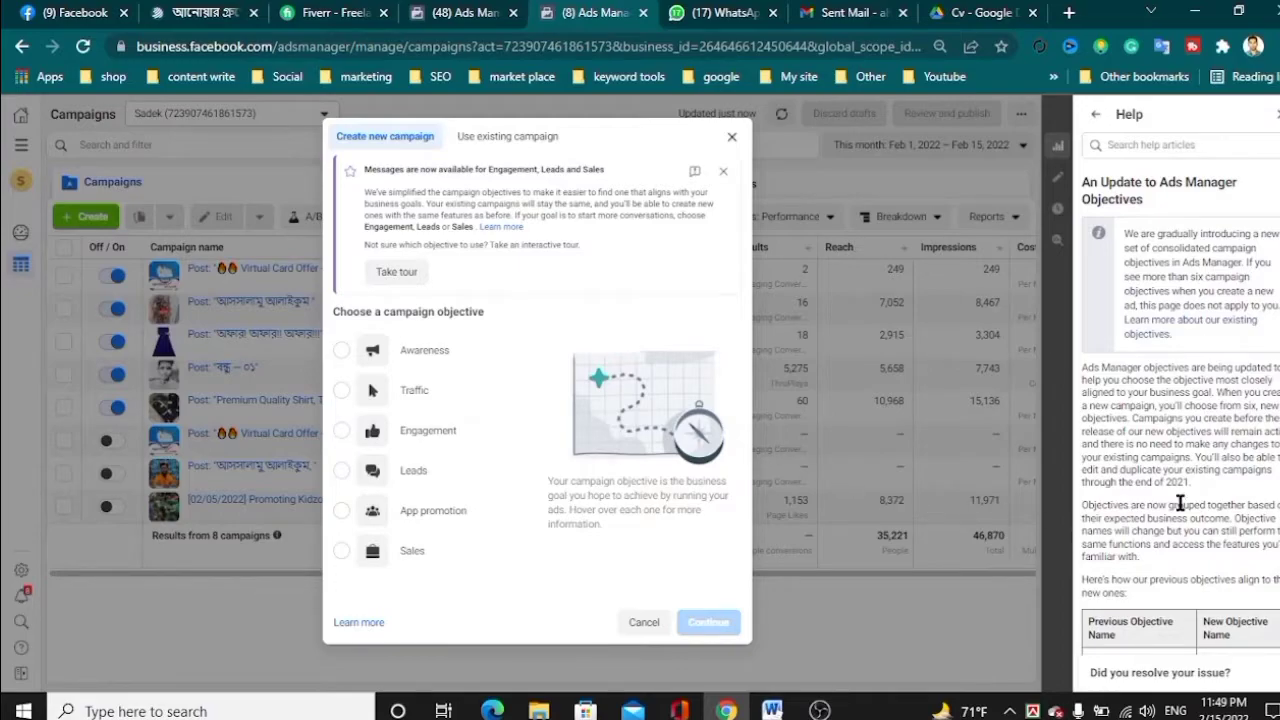
scroll(1238, 505, "down", 4)
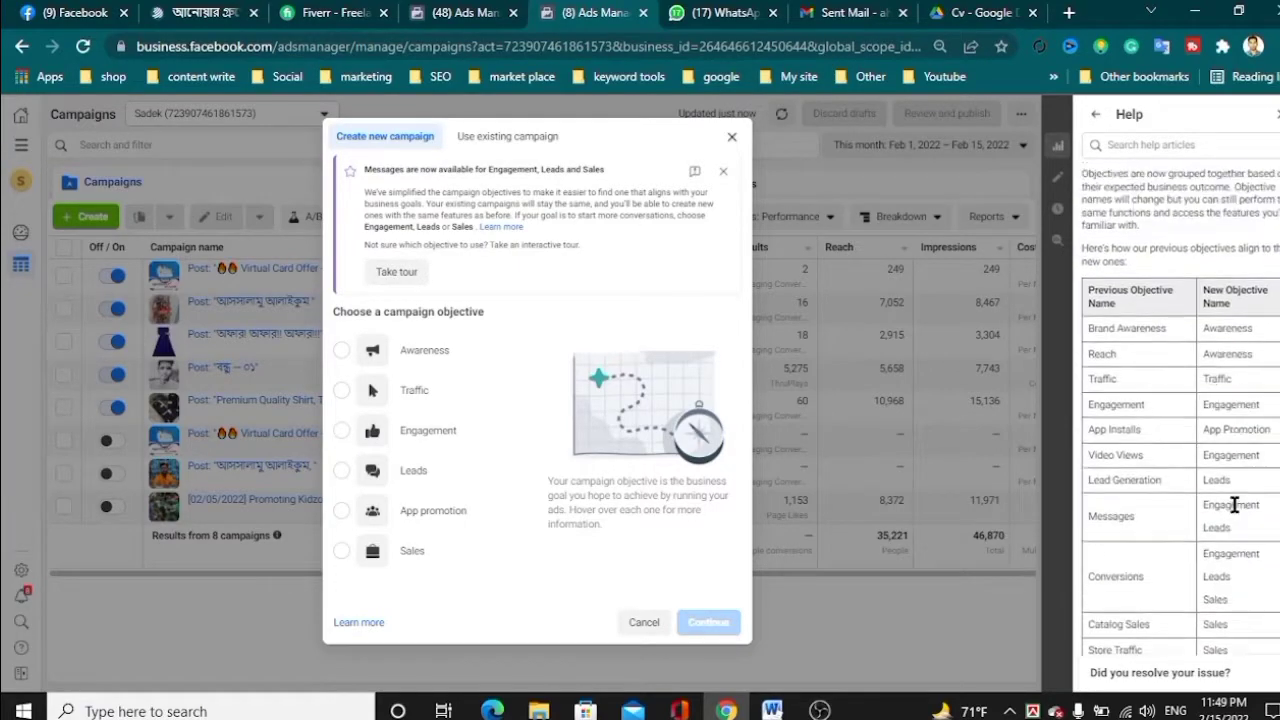
scroll(1232, 499, "down", 2)
scroll(1232, 499, "up", 2)
mouse_move(445, 350)
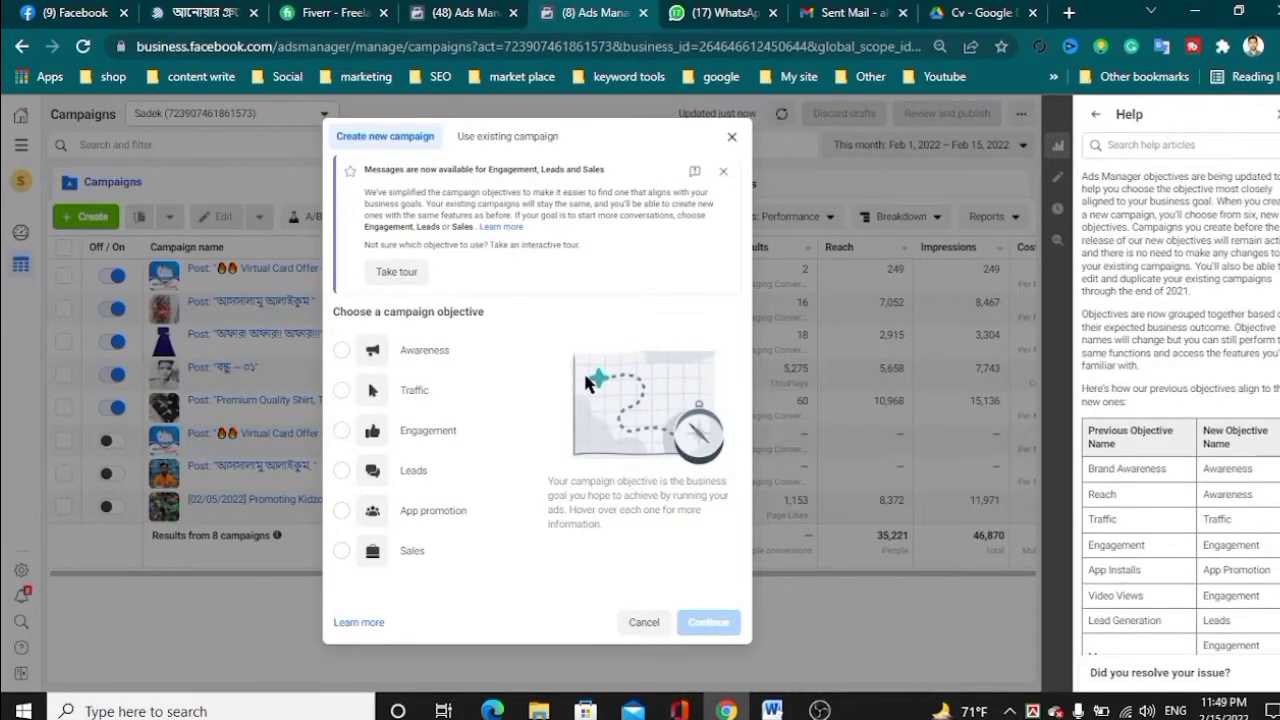
Step: Compare the previous Brand awareness and Reach objectives with the description of the new Awareness objective
left_click(474, 13)
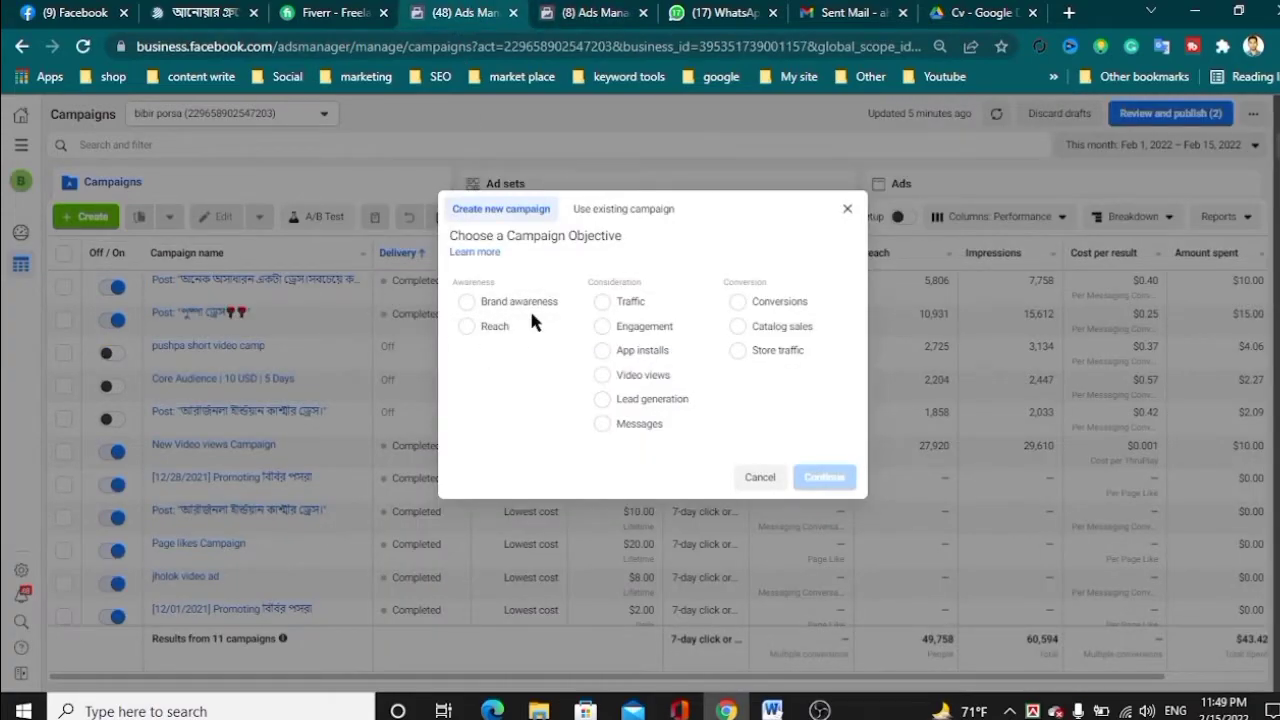
left_click(600, 13)
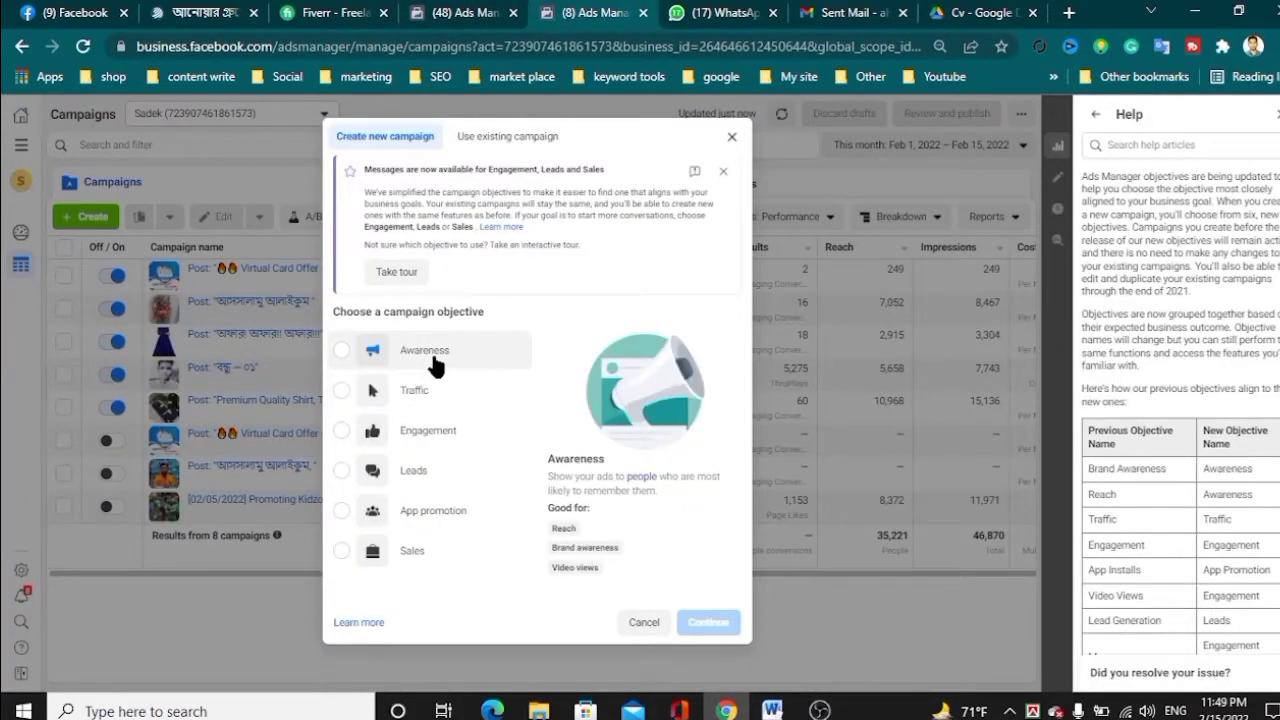
left_click(466, 10)
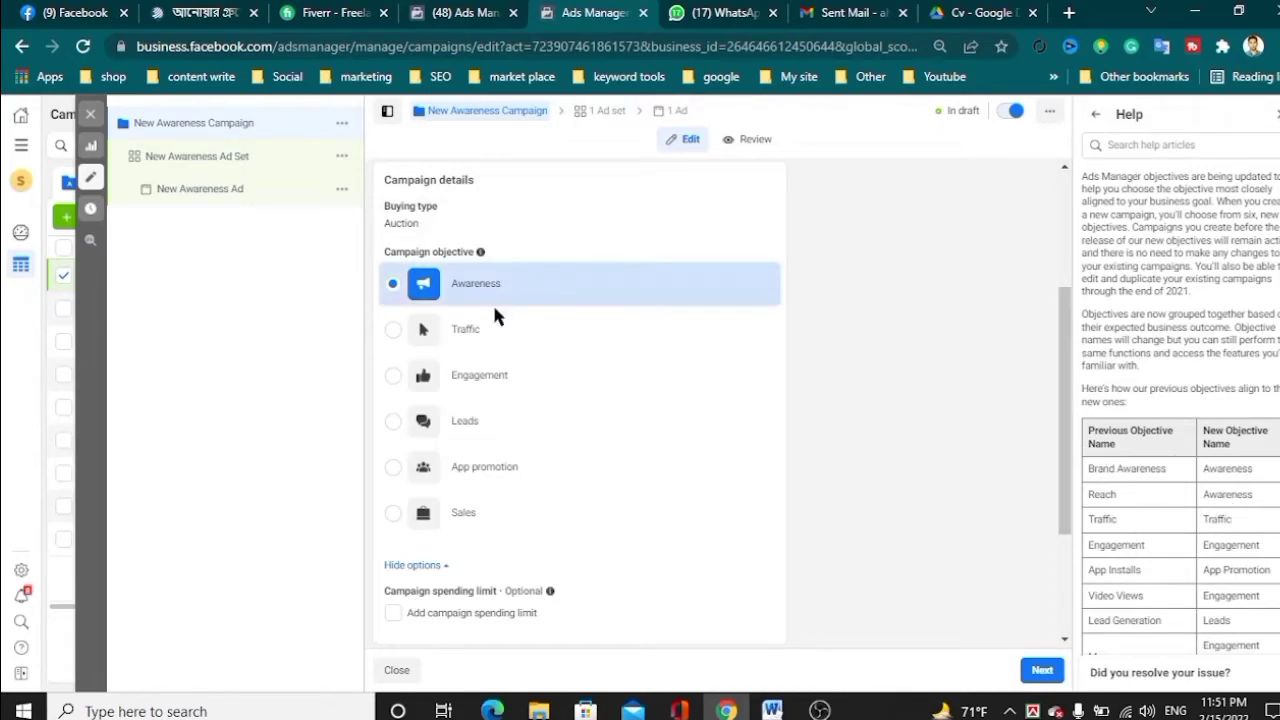
Step: Compare the objectives in the Awareness campaign draft with the previous objective list, and examine what App promotion is good for
left_click(447, 12)
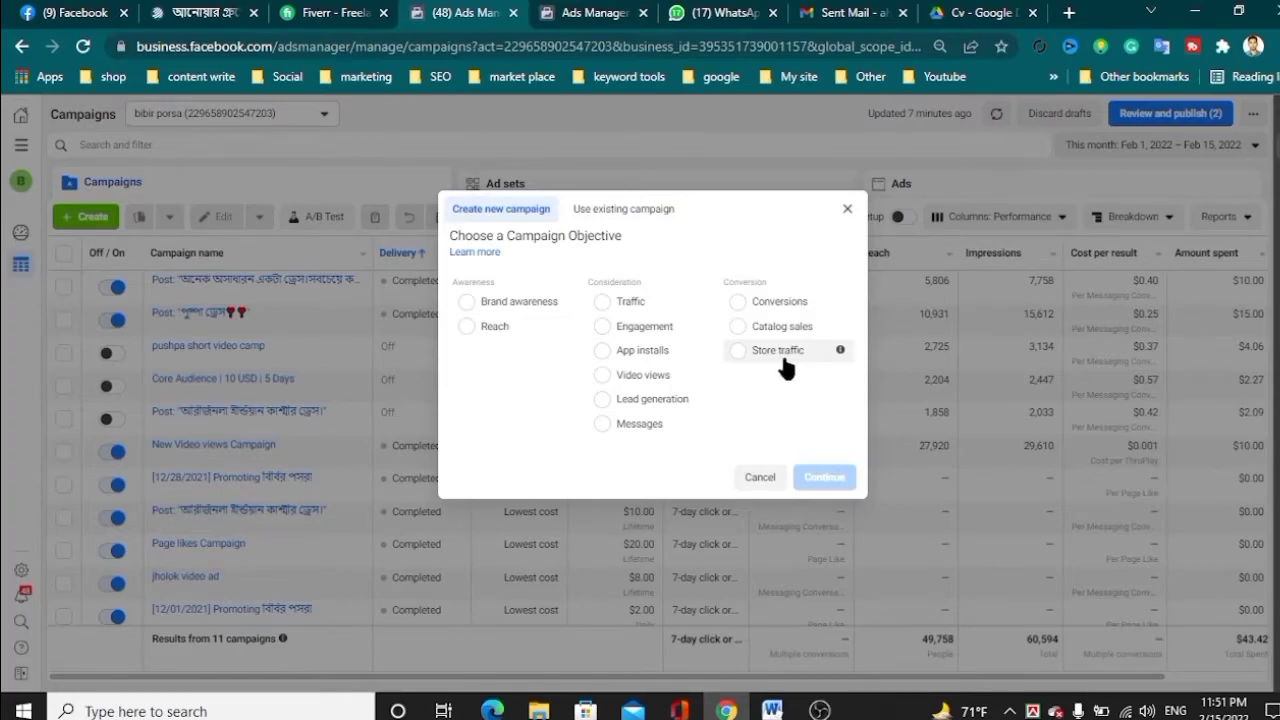
left_click(592, 12)
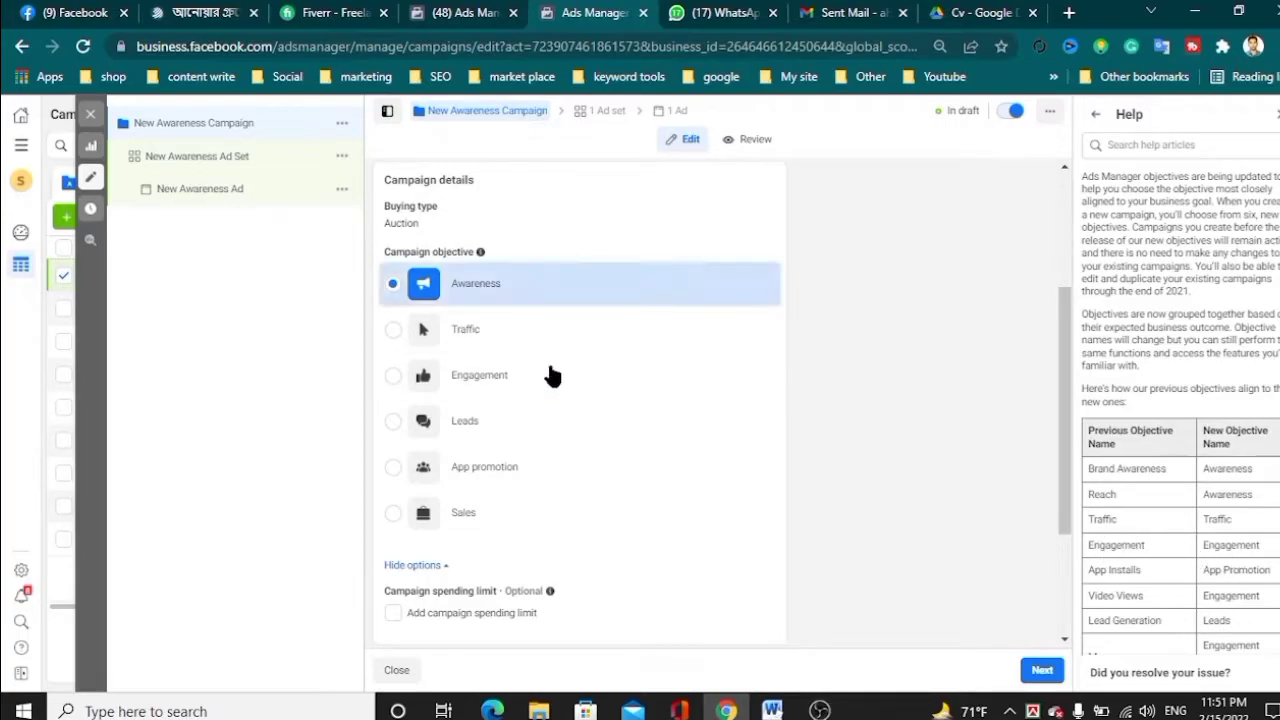
key("ctrl+shift+Tab")
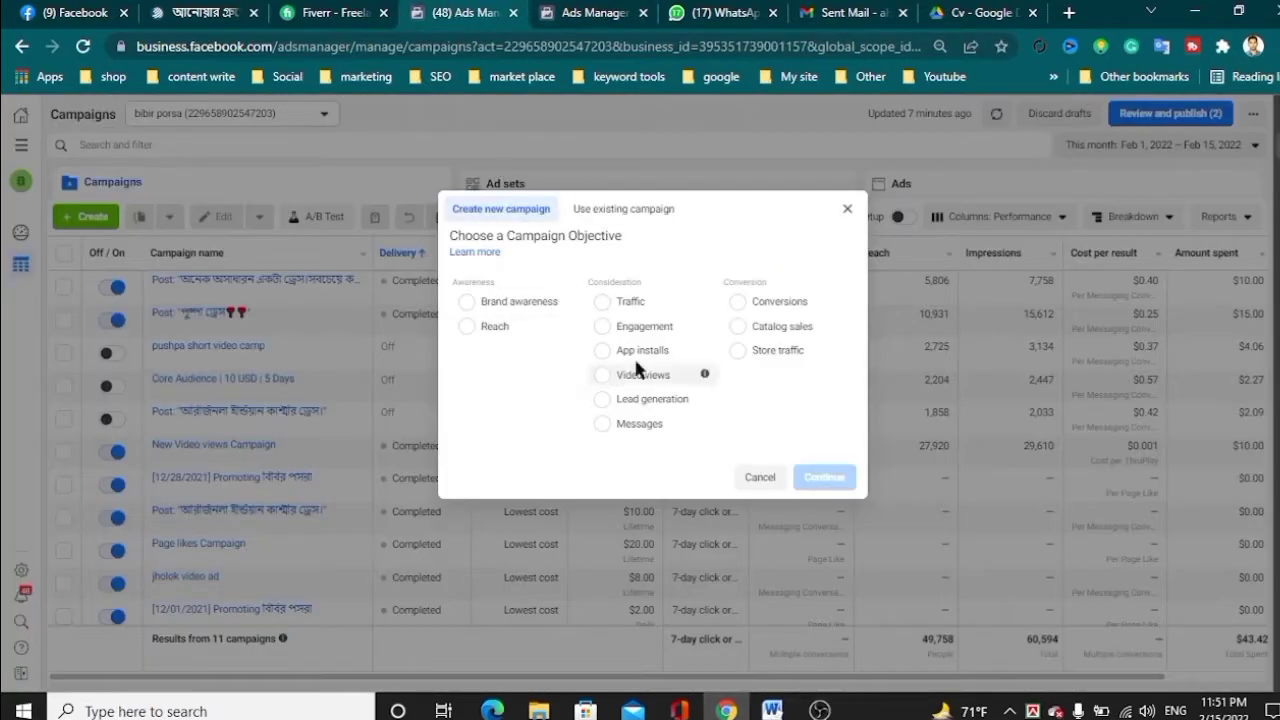
key("ctrl+Tab")
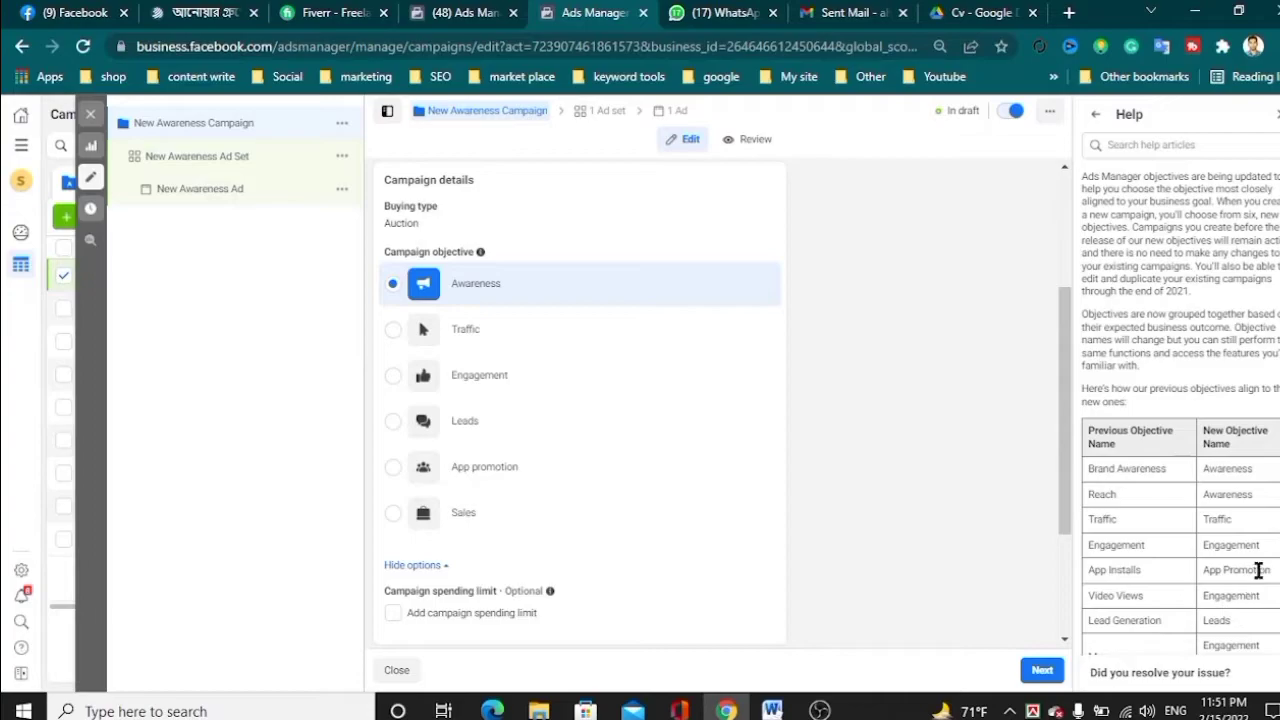
key("ctrl+shift+Tab")
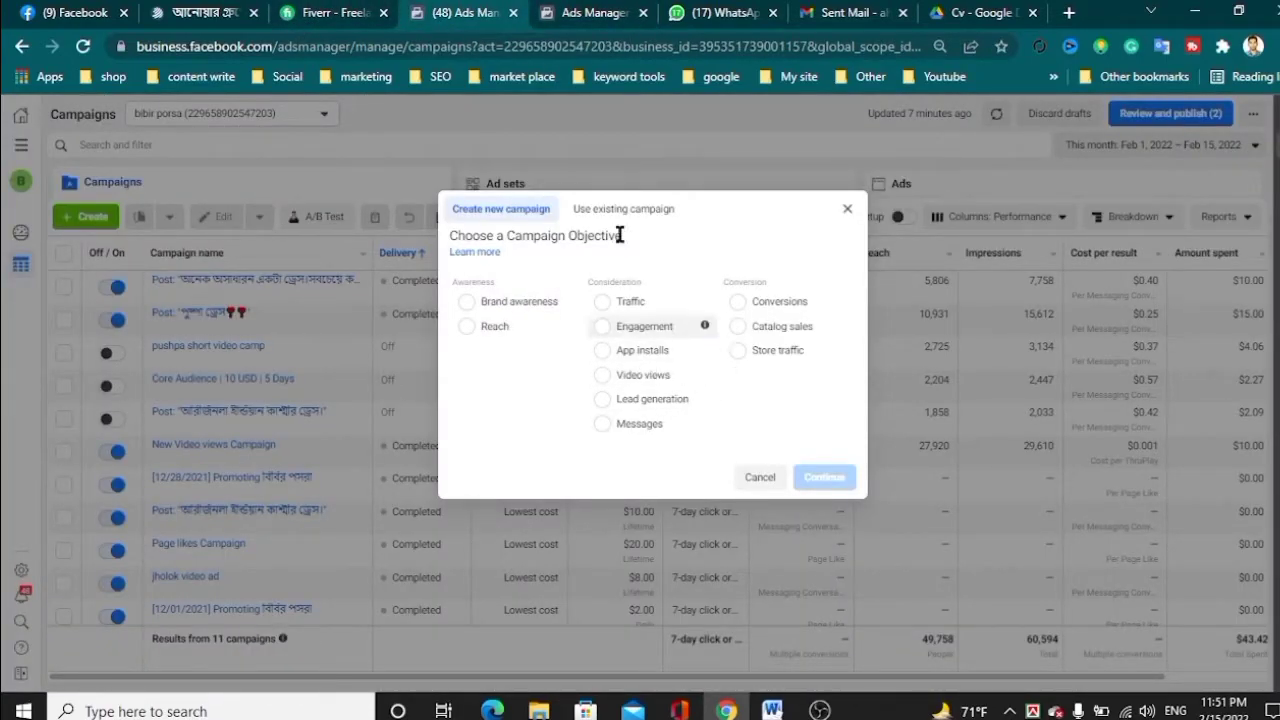
key("ctrl+Tab")
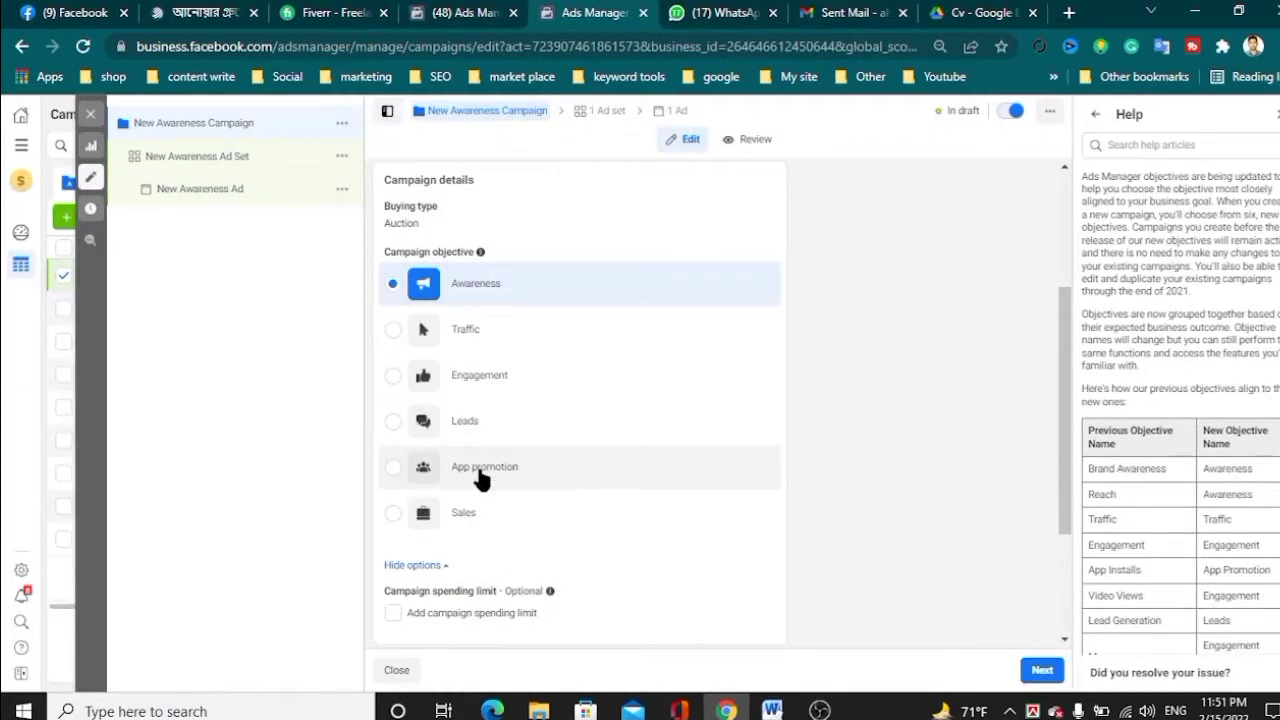
mouse_move(481, 481)
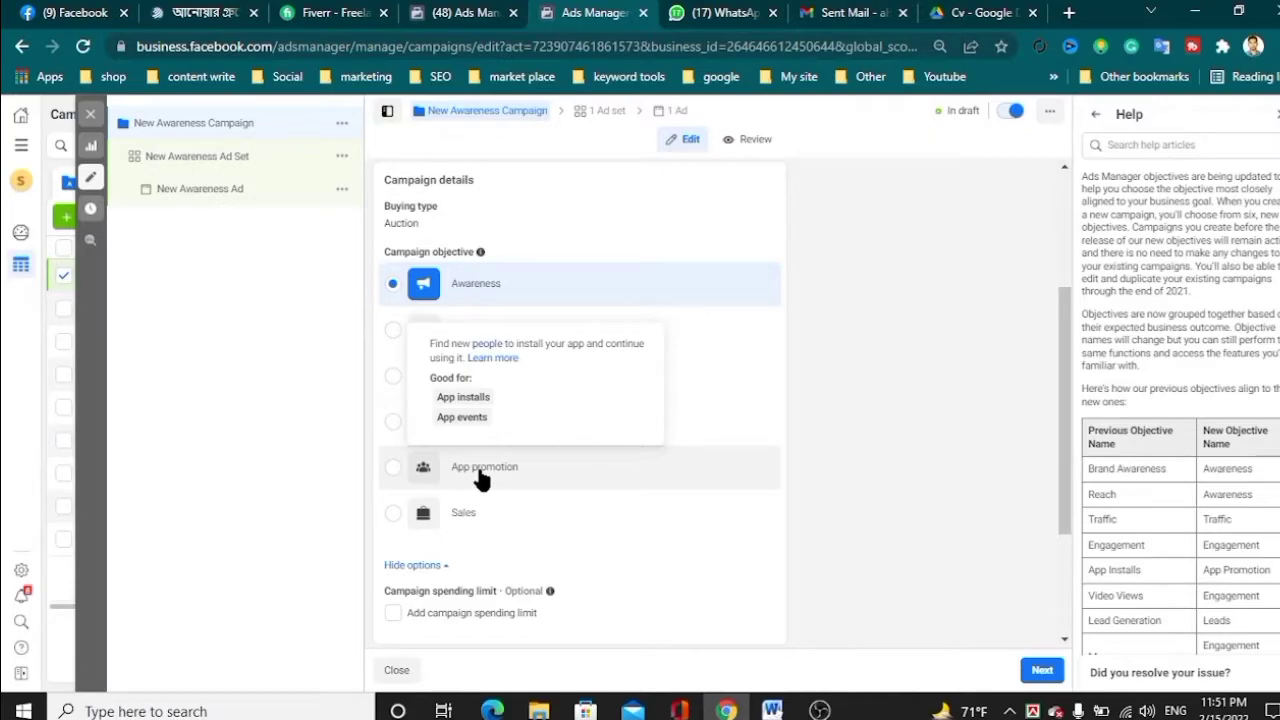
left_click(450, 14)
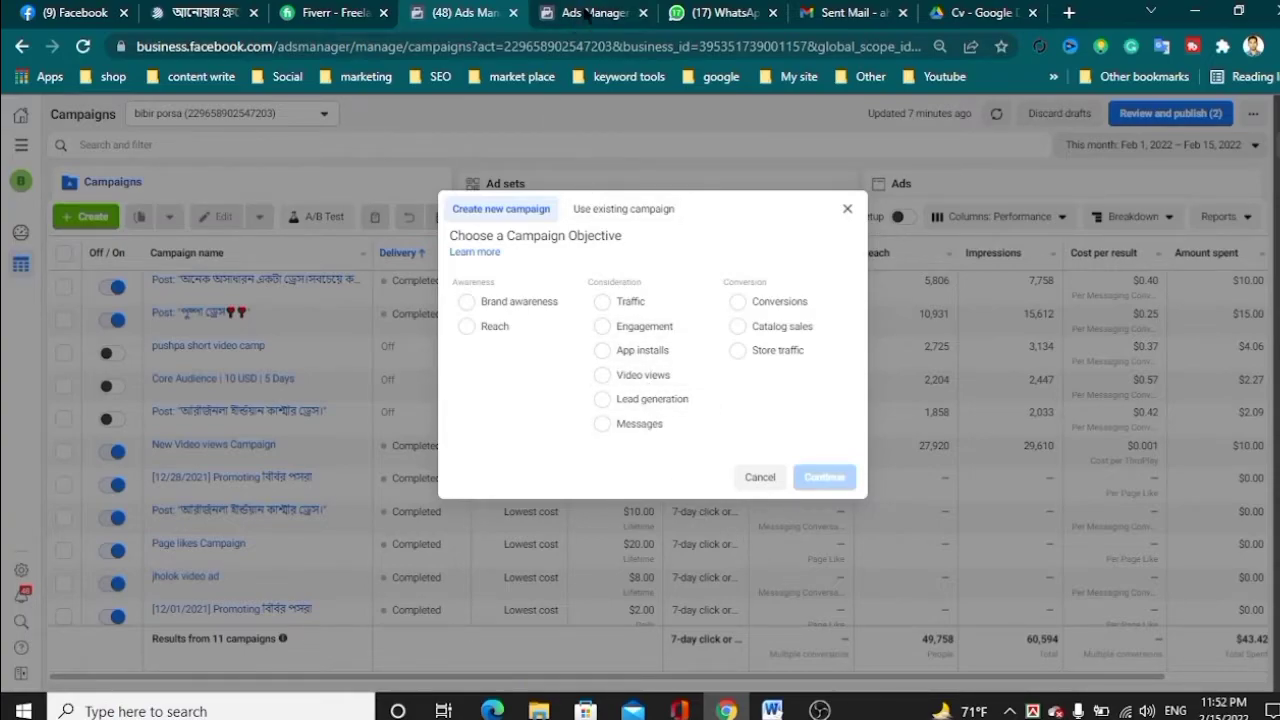
left_click(590, 13)
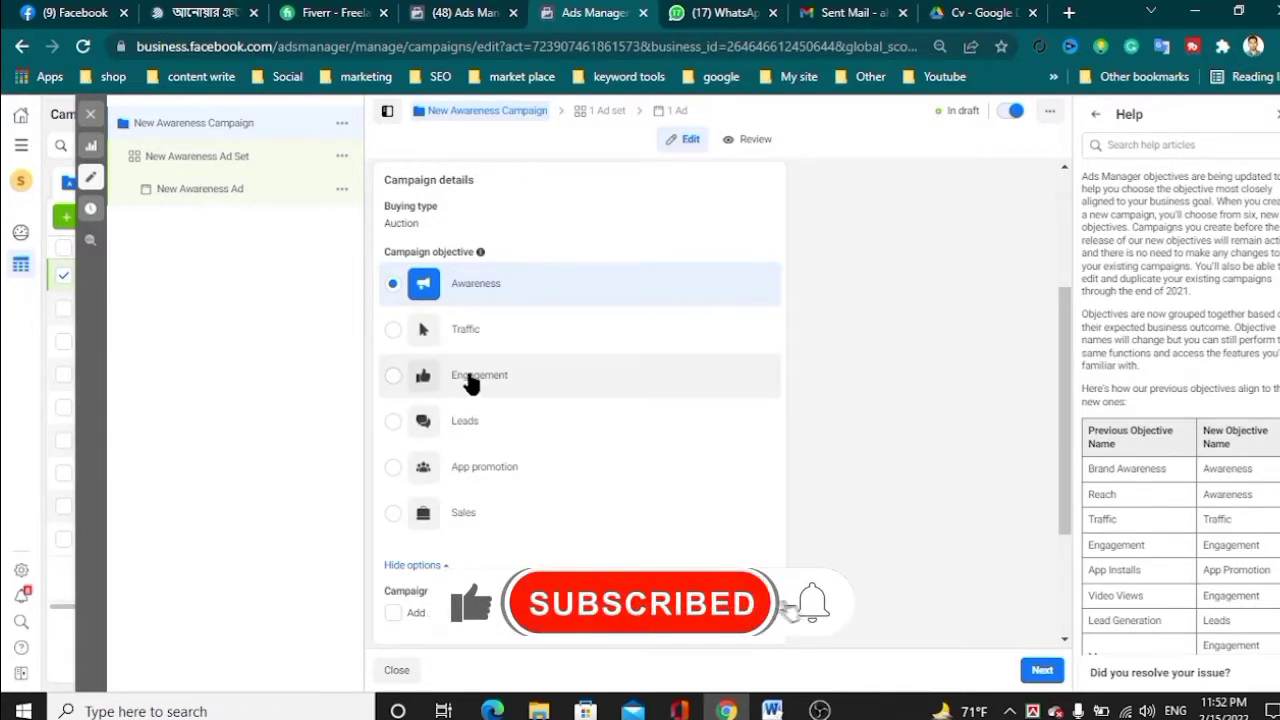
left_click(395, 377)
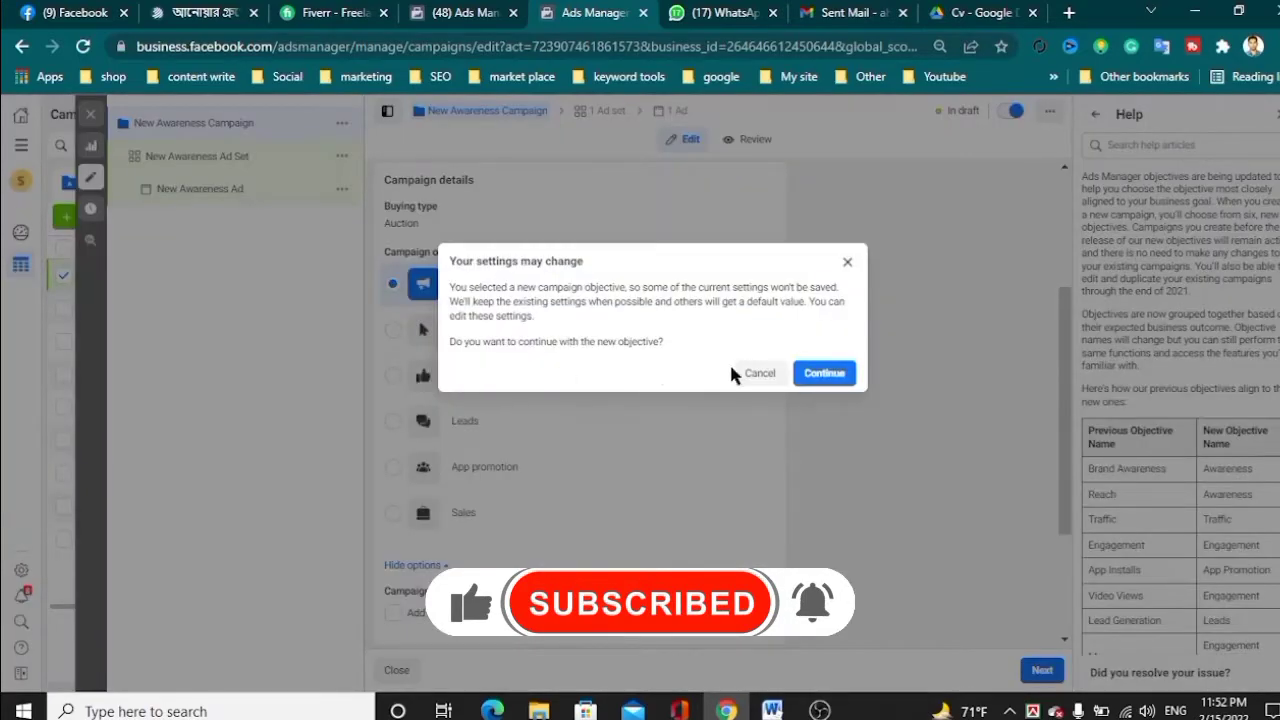
left_click(762, 375)
left_click(468, 378)
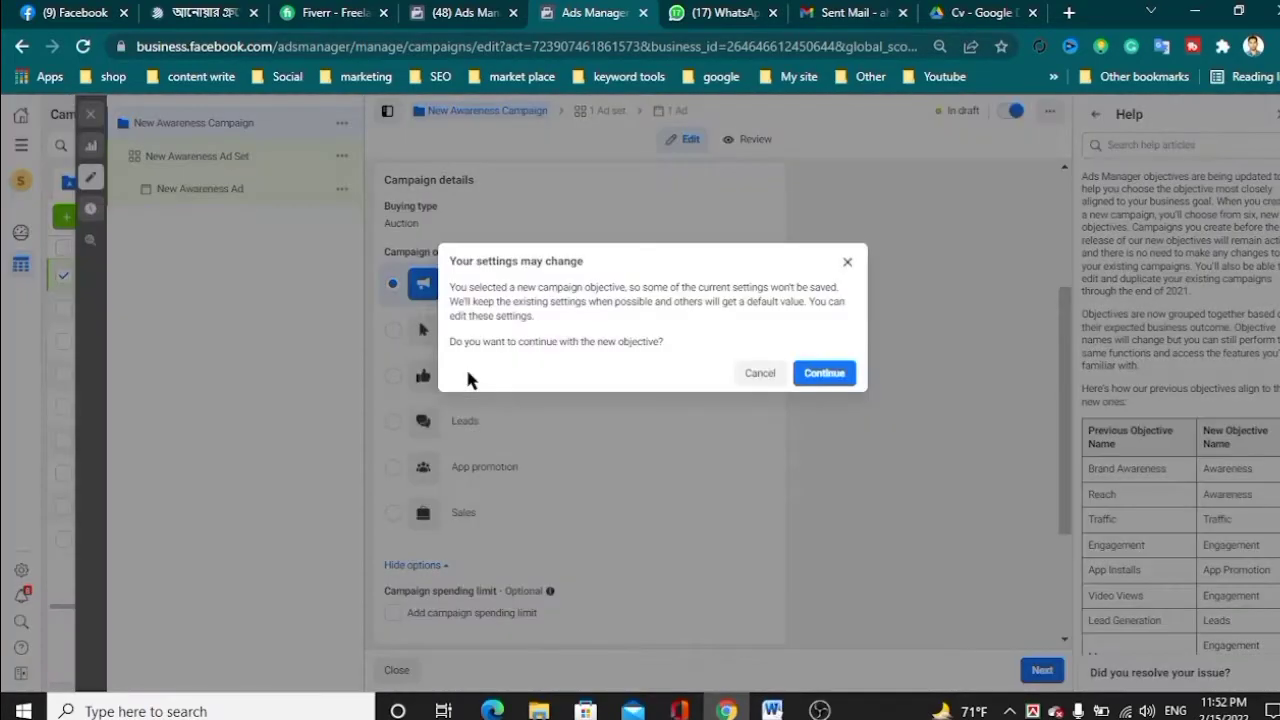
left_click(760, 377)
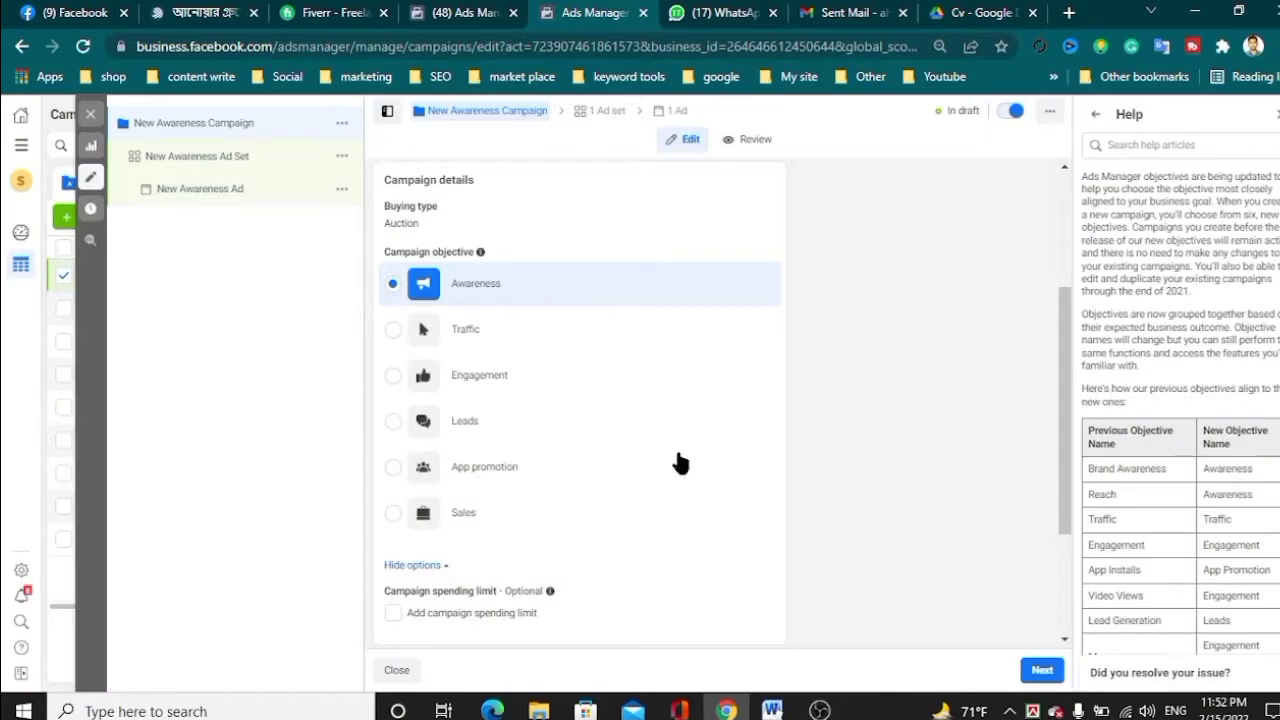
Step: Compare the old objective list in the bibir porsa account with the new Leads and Sales objectives and the help article's mapping table
left_click(458, 14)
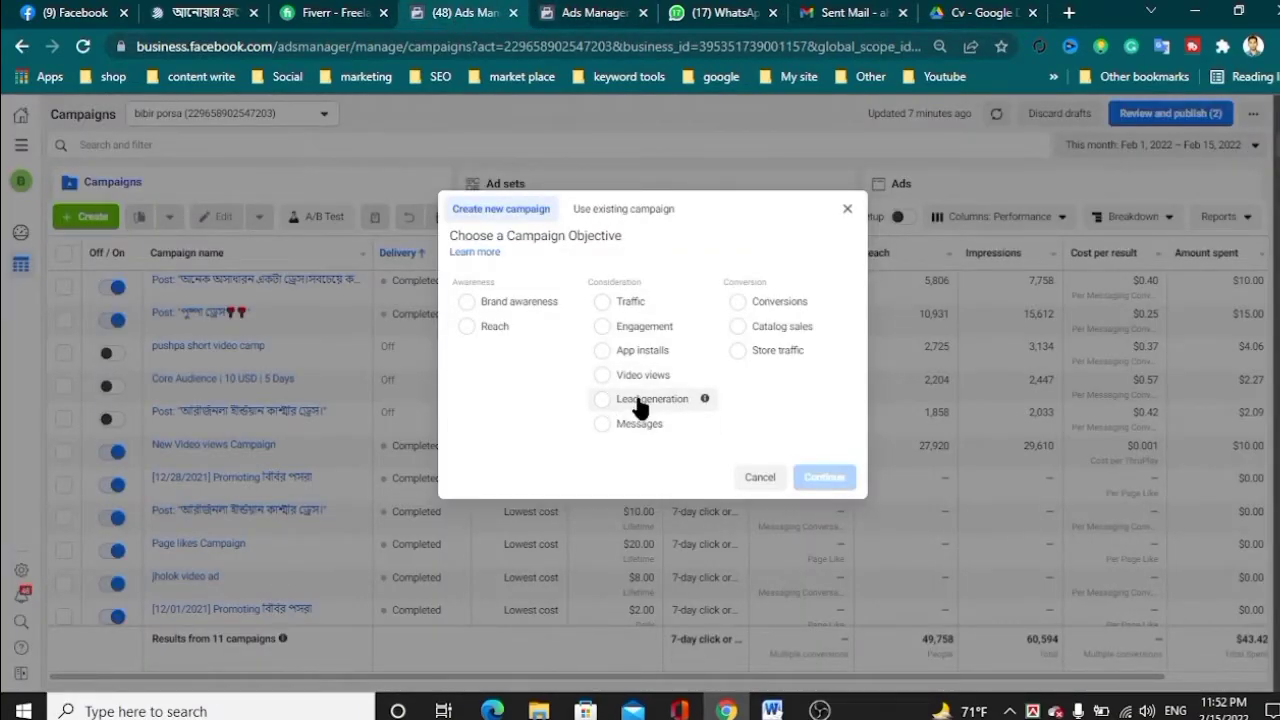
left_click(600, 8)
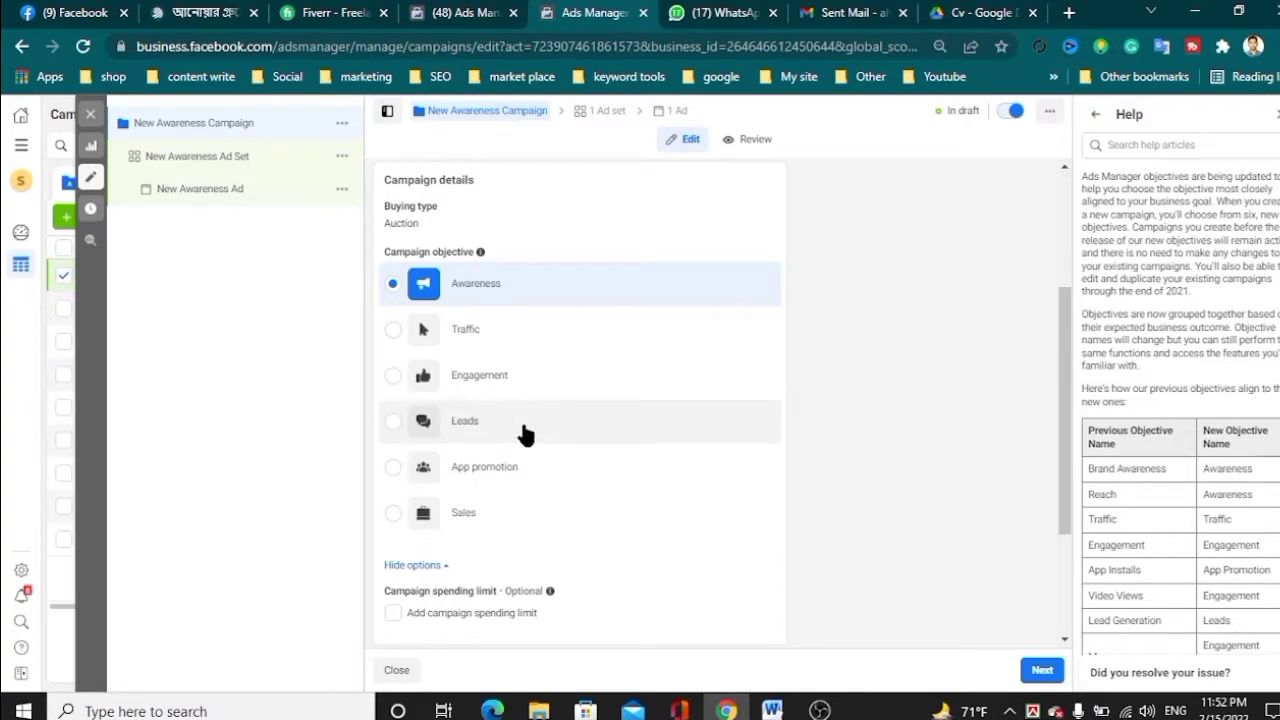
scroll(1208, 596, "down", 2)
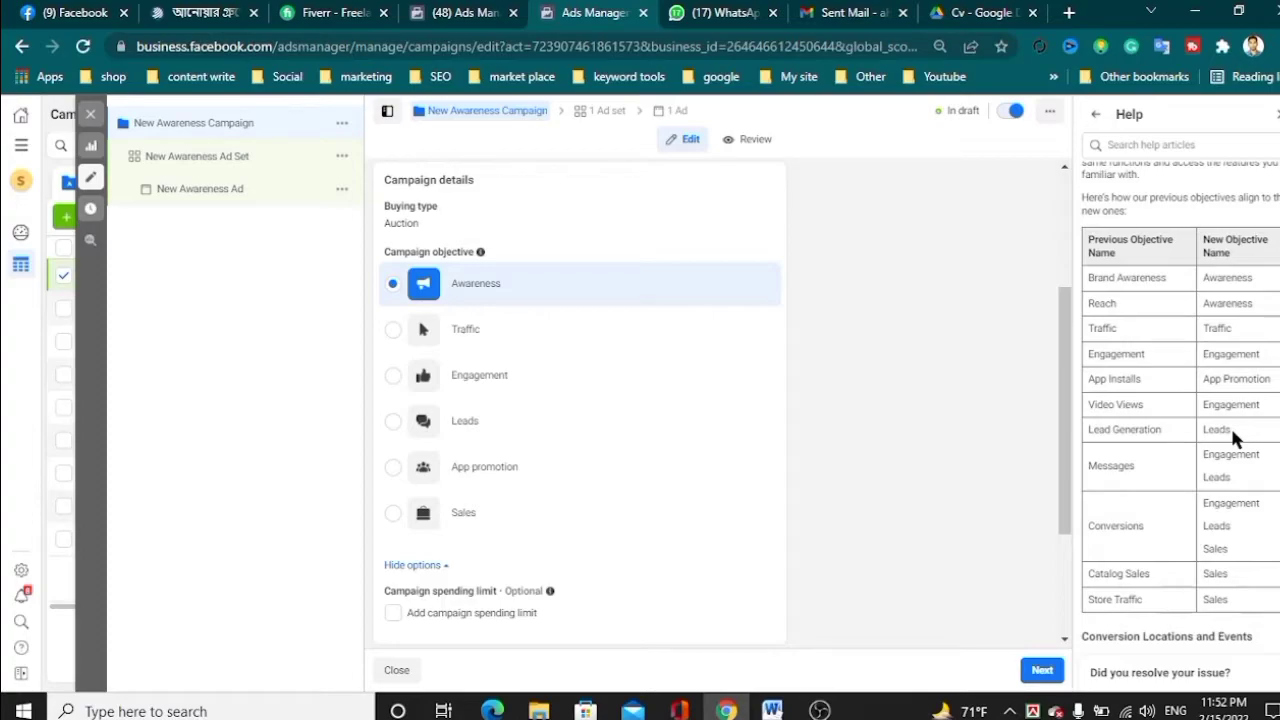
left_click(455, 12)
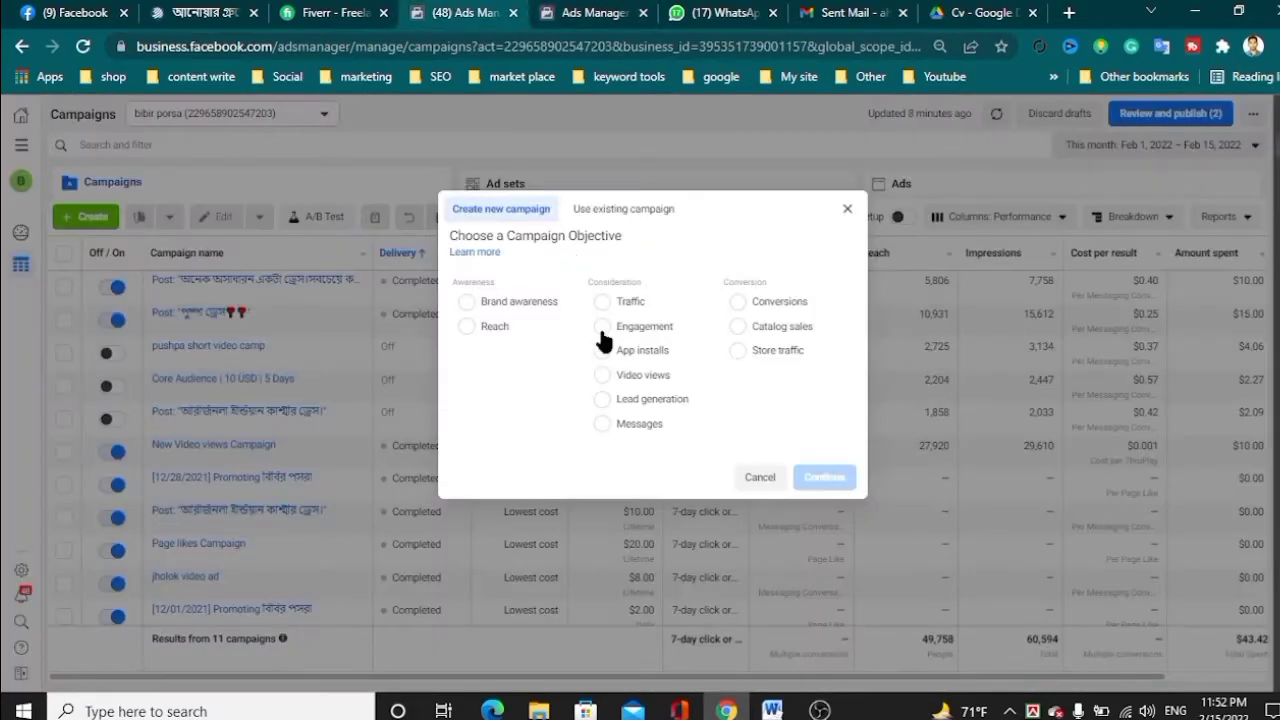
left_click(598, 10)
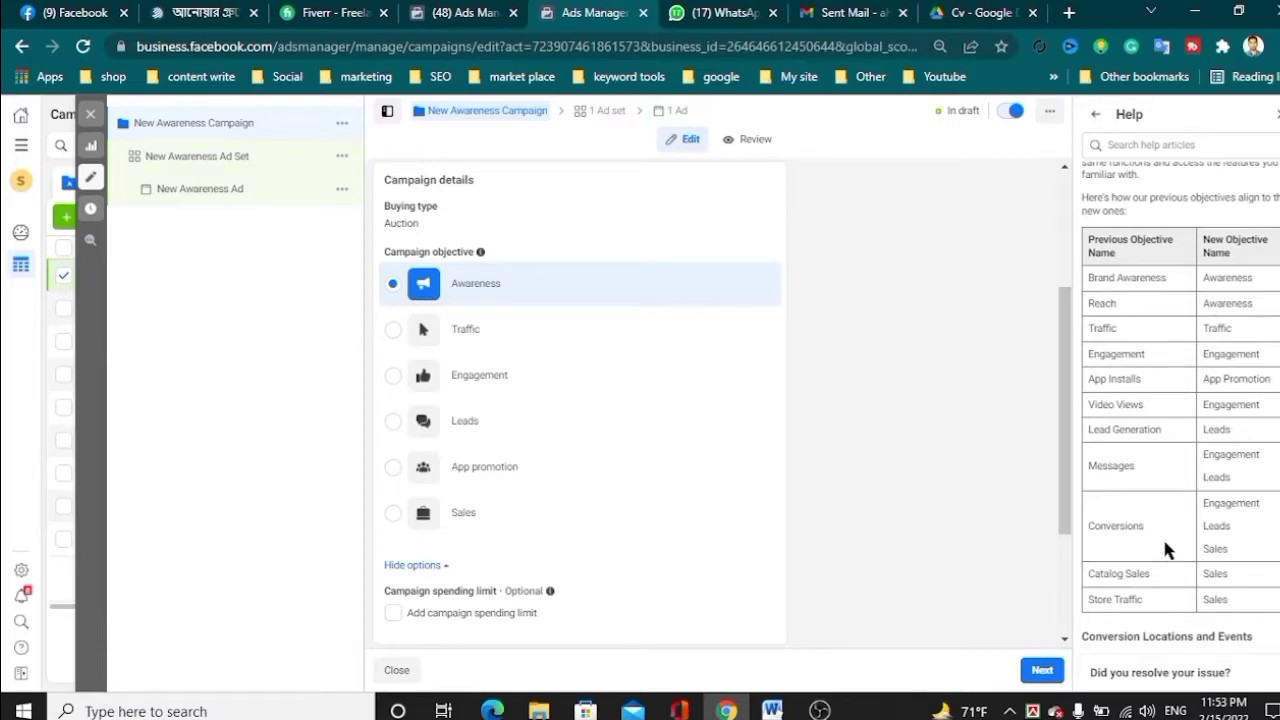
left_click(490, 14)
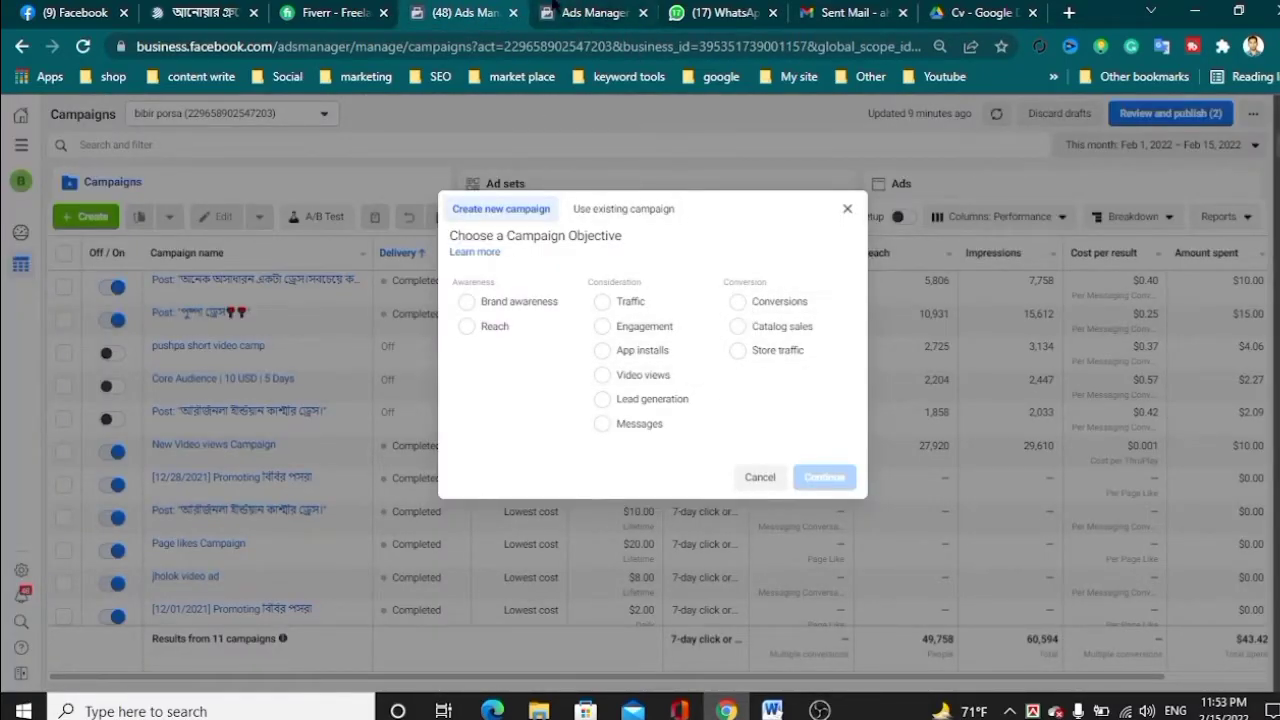
left_click(582, 8)
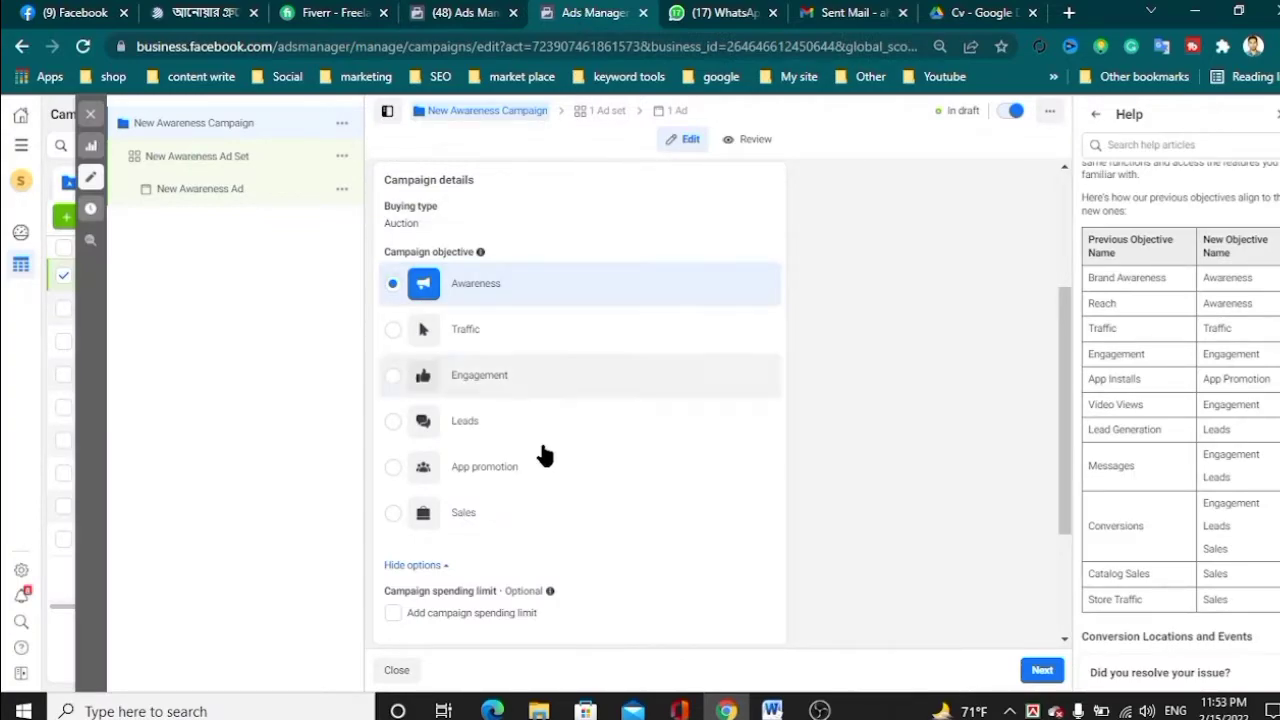
mouse_move(423, 514)
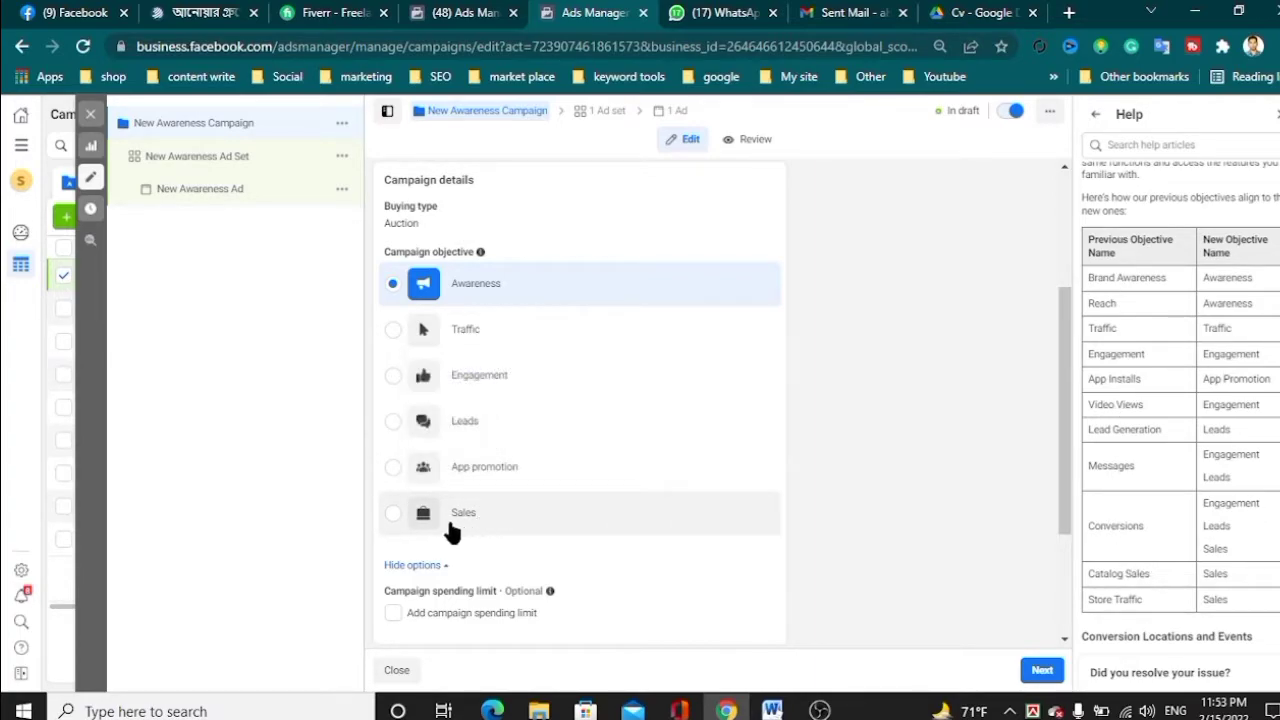
mouse_move(452, 533)
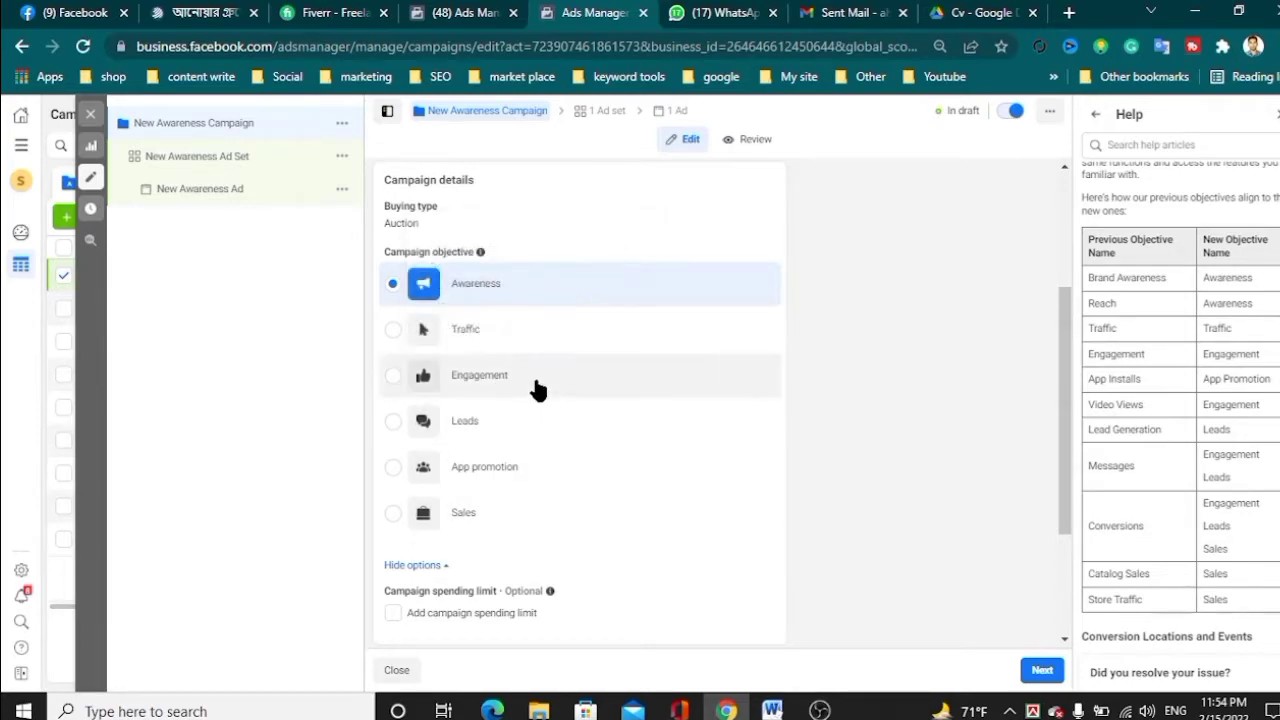
Step: Change the campaign objective to Engagement, accepting the settings change, and examine the ad set's conversion location, budget and audience options
left_click(394, 378)
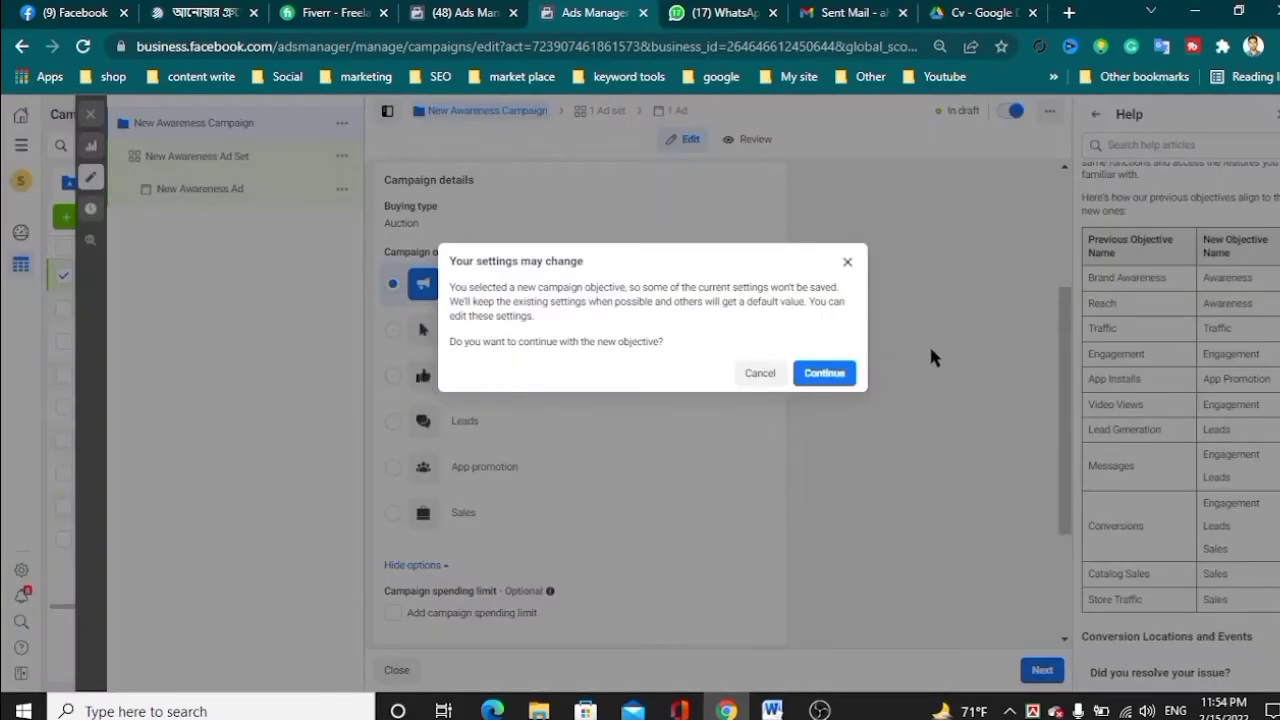
left_click(849, 382)
left_click(332, 157)
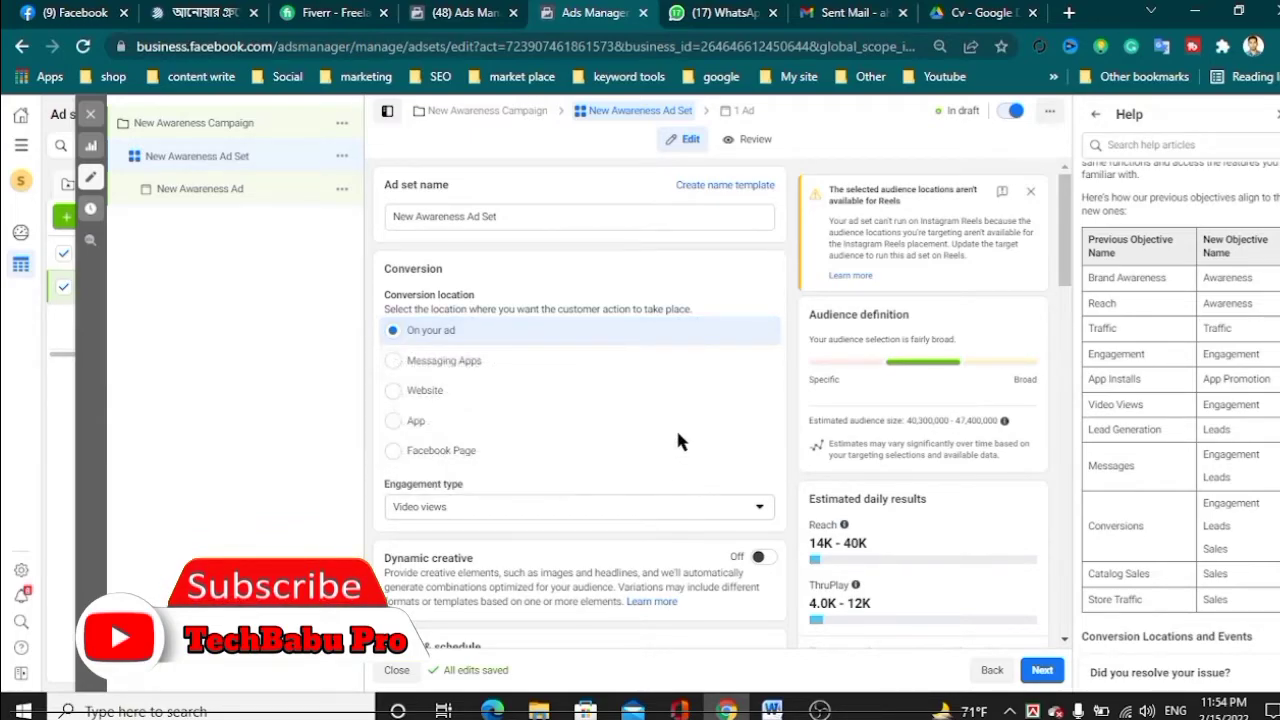
scroll(667, 257, "down", 2)
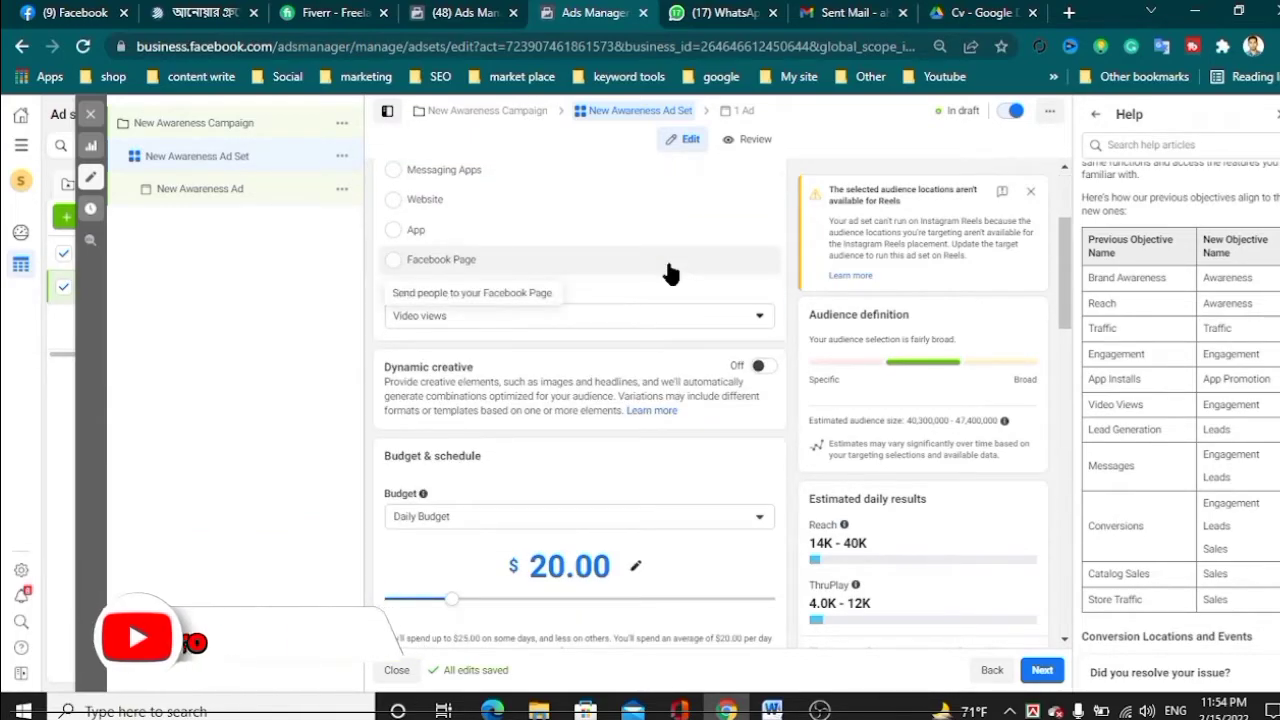
scroll(669, 268, "down", 2)
scroll(668, 276, "down", 9)
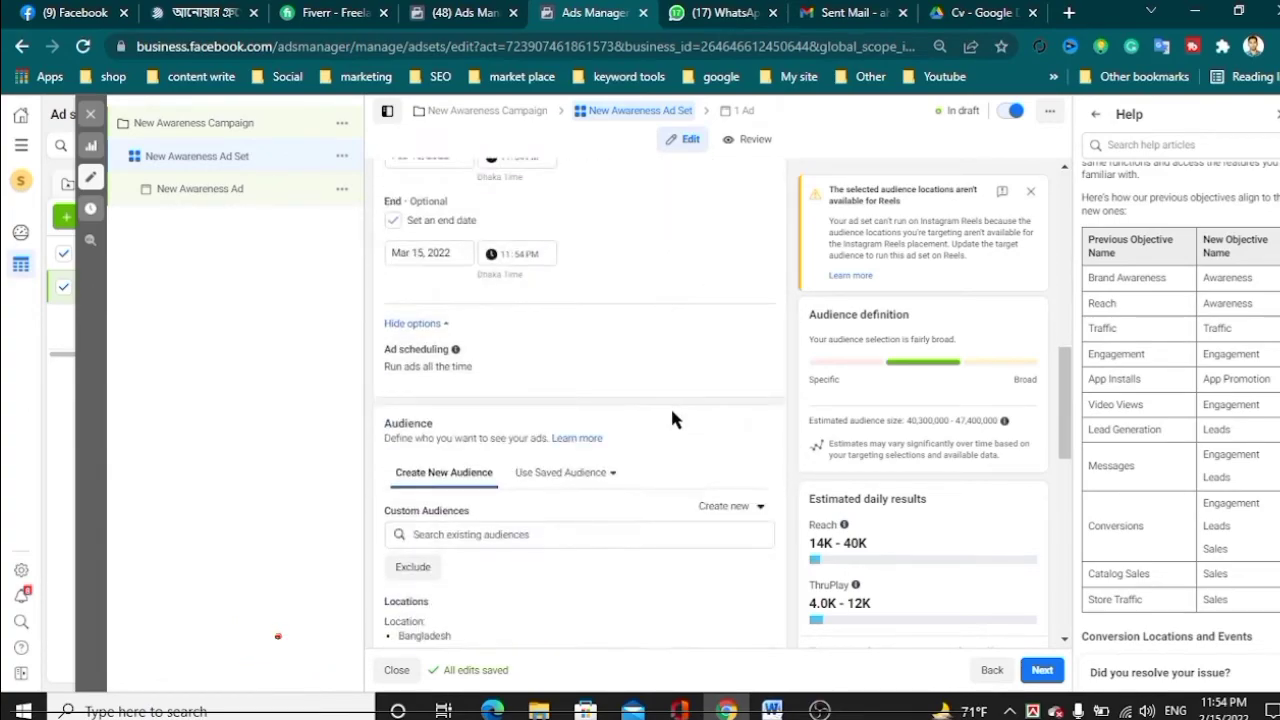
Step: Open the New Awareness Ad and examine its identity, ad setup and ad creative settings
left_click(245, 193)
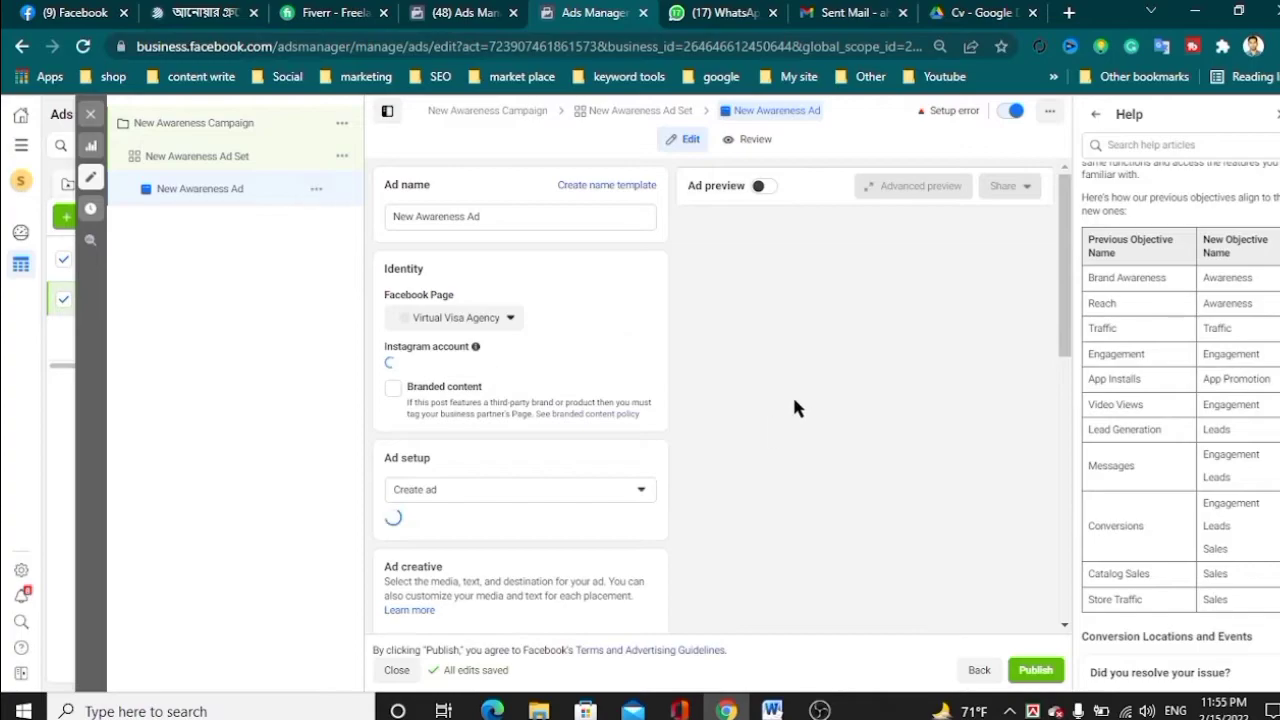
scroll(503, 478, "down", 1)
scroll(503, 478, "down", 1)
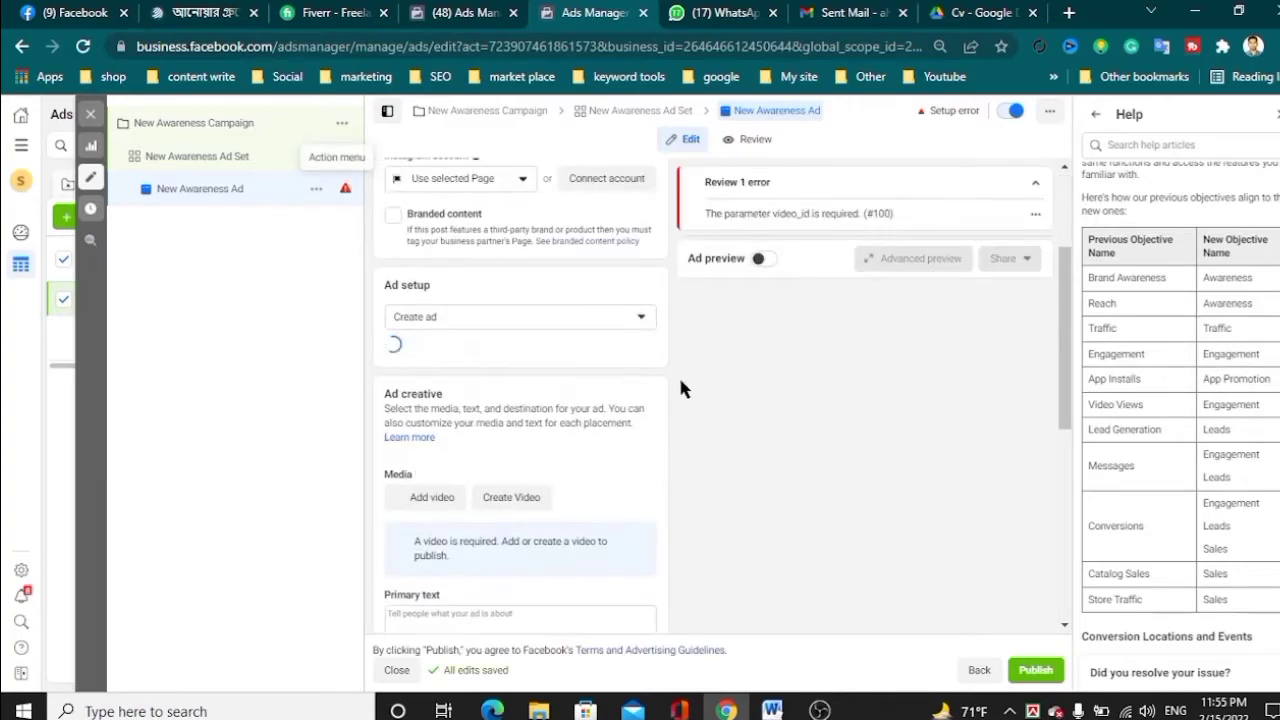
scroll(700, 440, "down", 2)
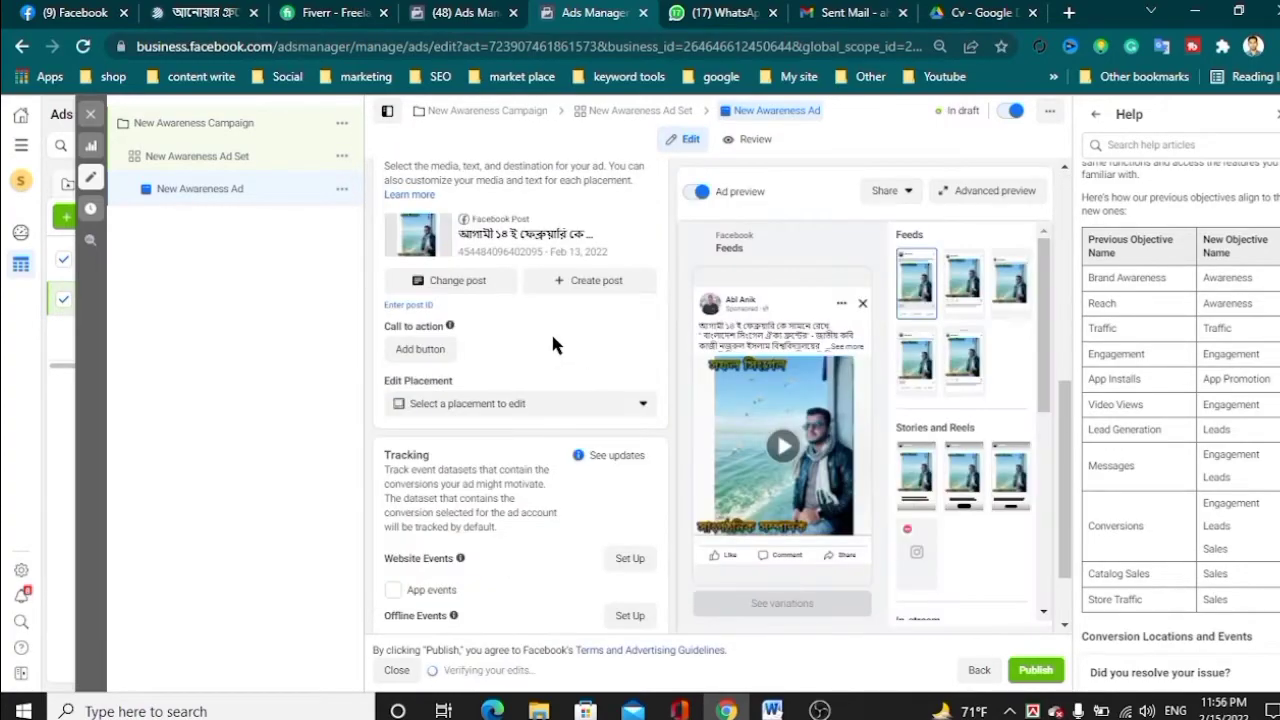
scroll(551, 337, "up", 2)
scroll(556, 487, "down", 1)
scroll(556, 487, "down", 2)
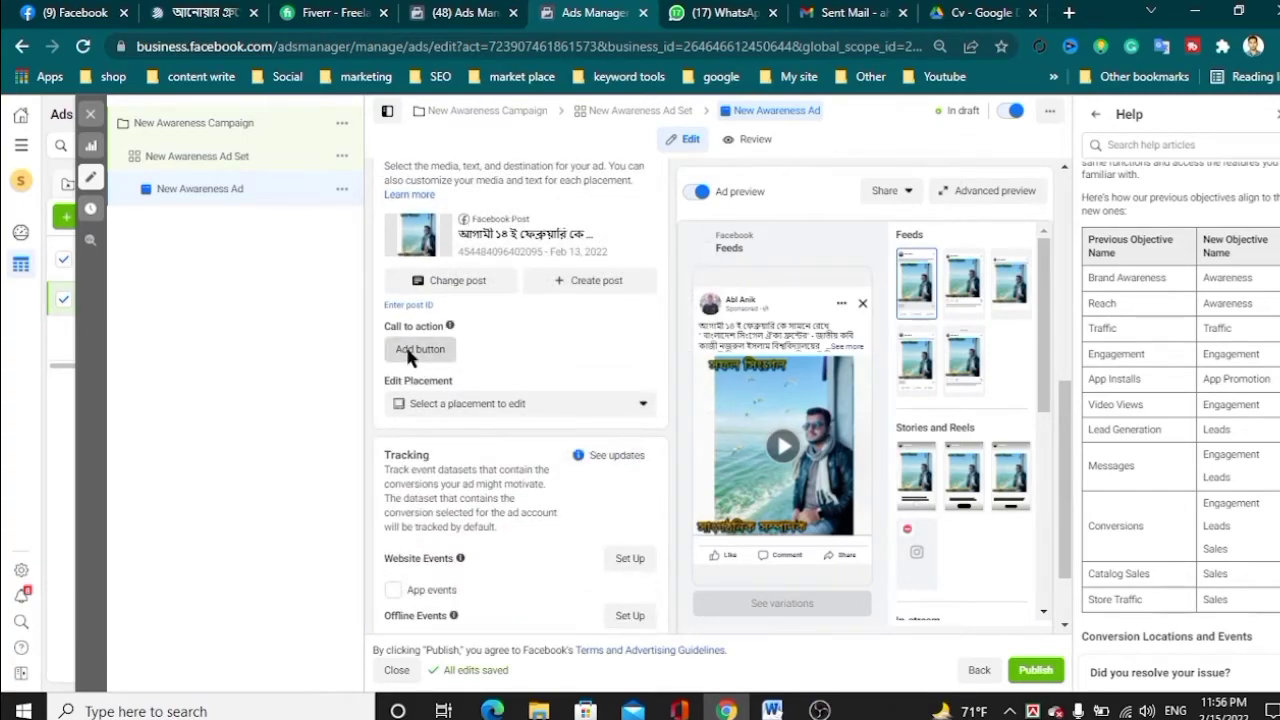
Step: Add a Send message call to action to the ad's existing post and update the post
left_click(418, 350)
left_click(564, 306)
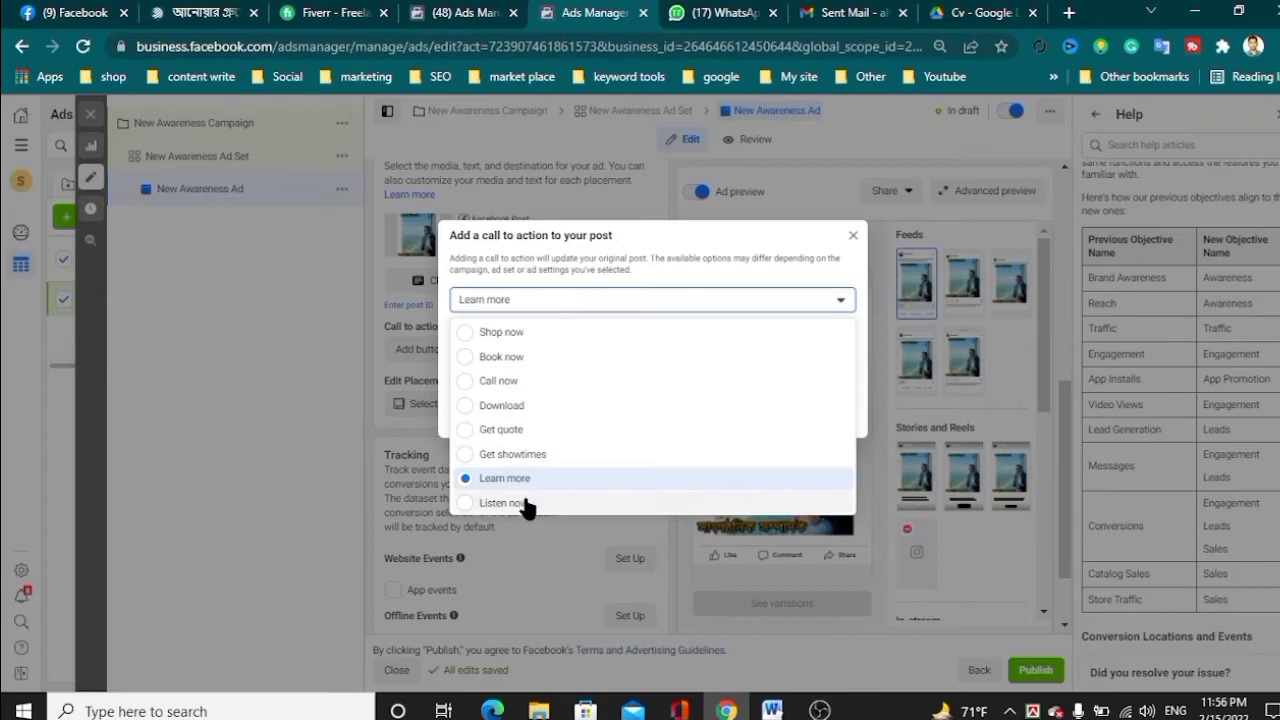
scroll(560, 440, "down", 3)
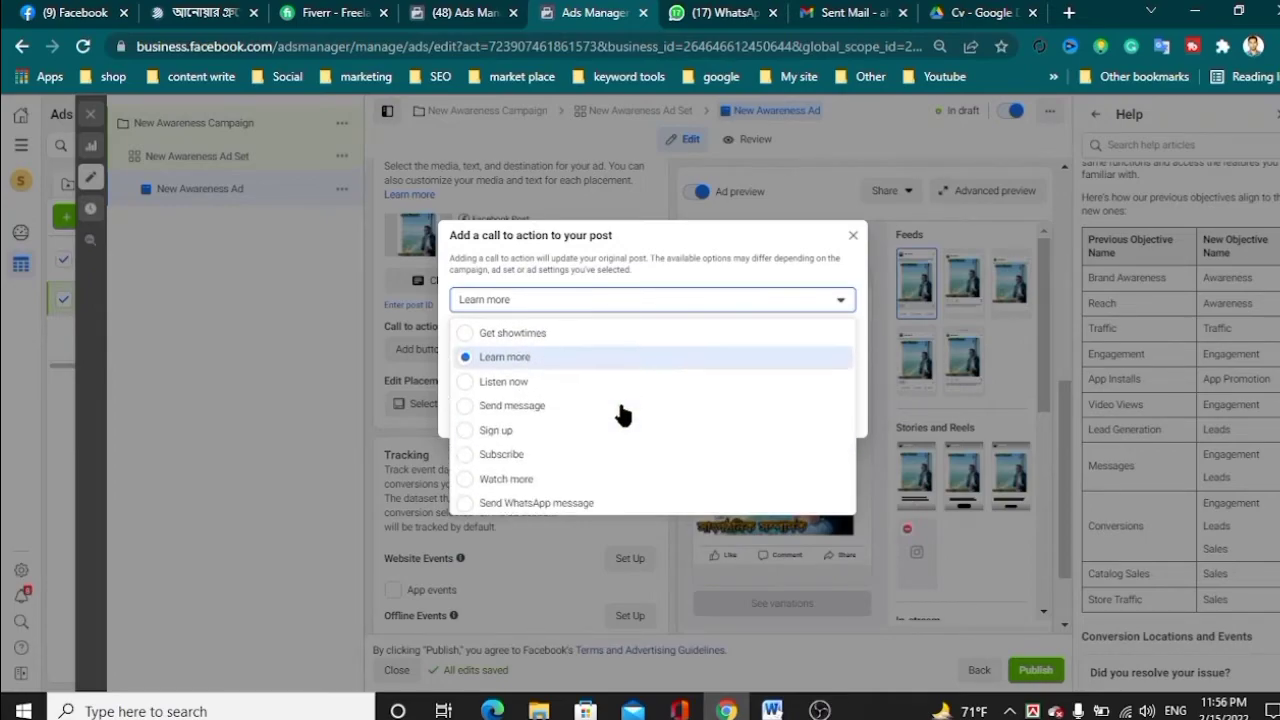
left_click(566, 407)
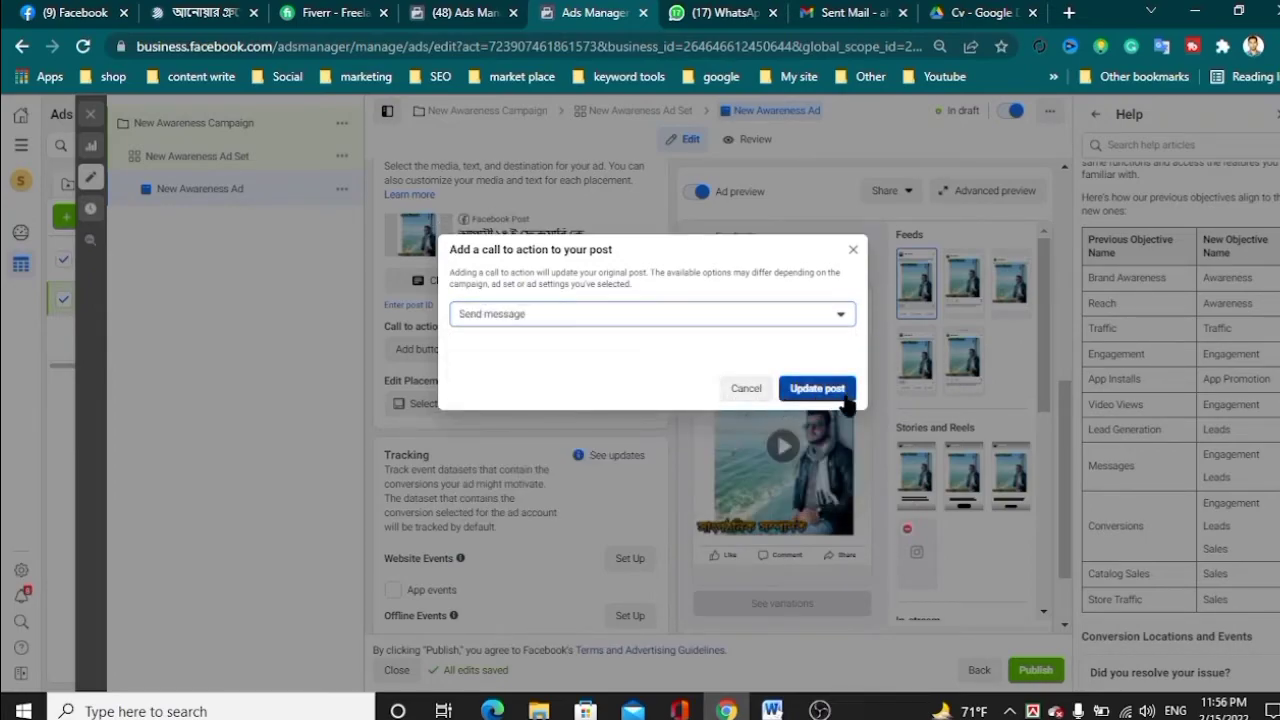
left_click(843, 392)
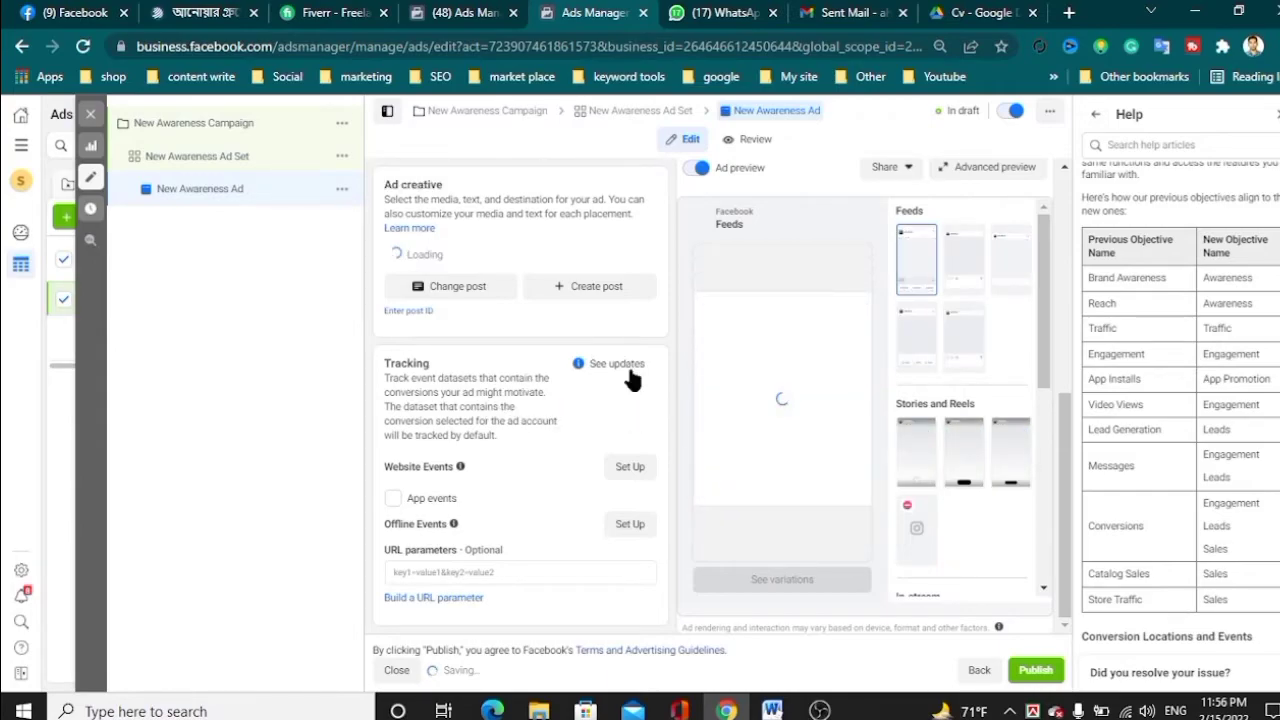
scroll(587, 397, "up", 2)
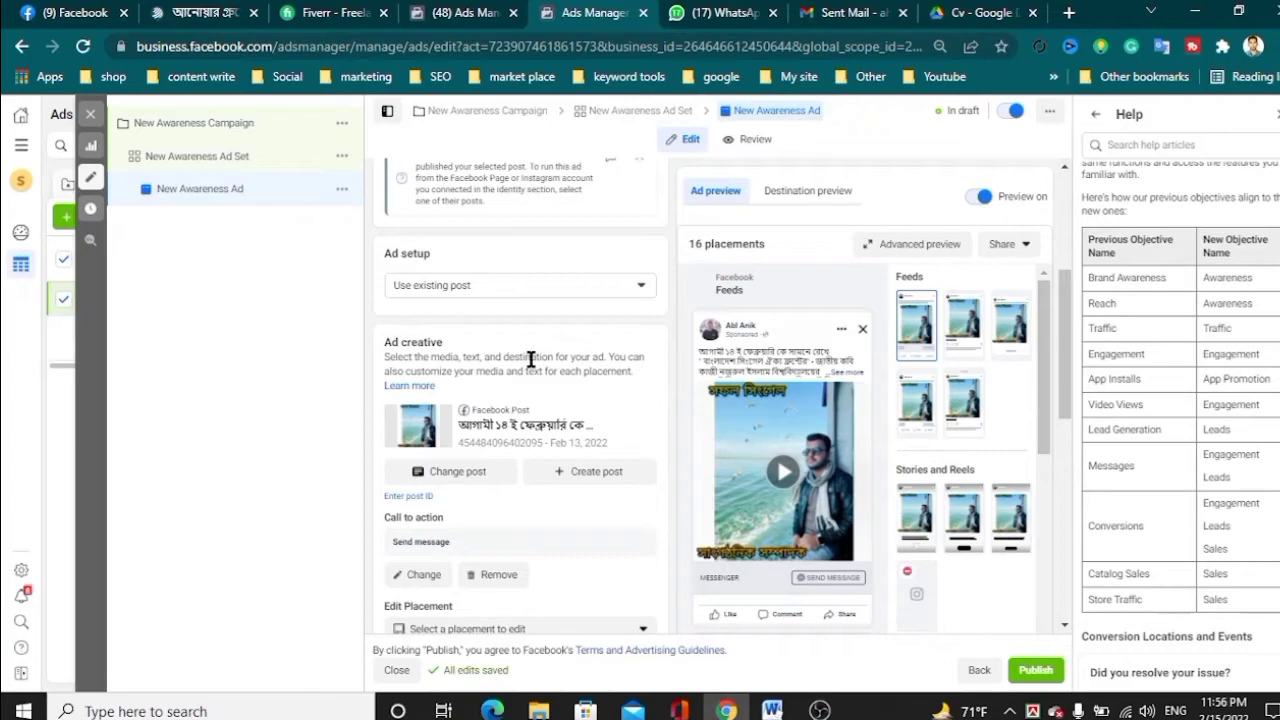
Step: Return to the New Awareness Campaign settings and examine the campaign objective options
left_click(170, 125)
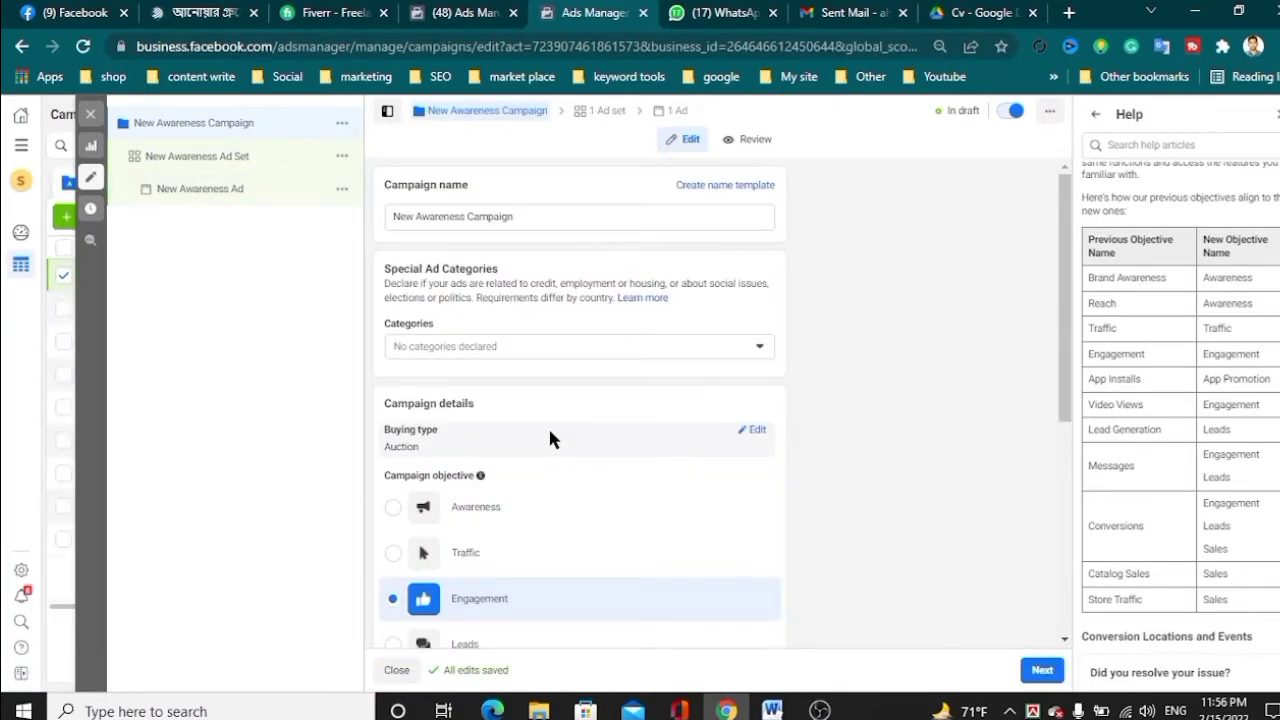
scroll(556, 518, "down", 2)
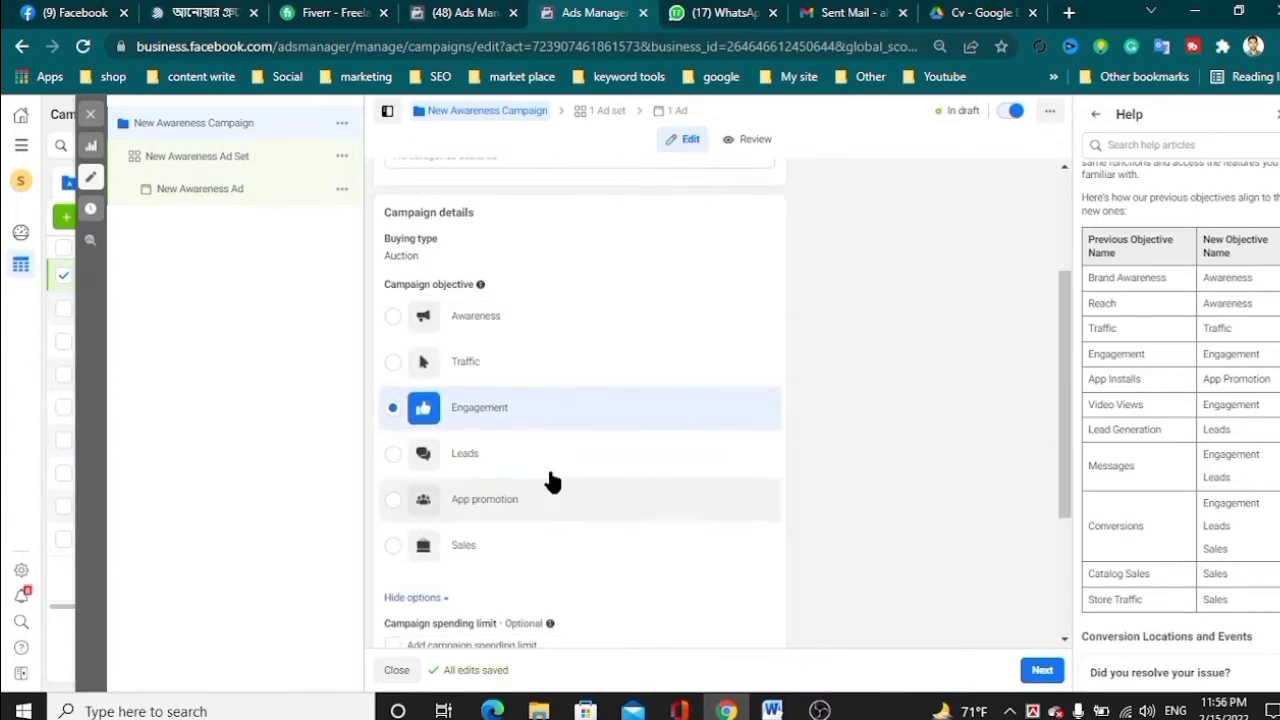